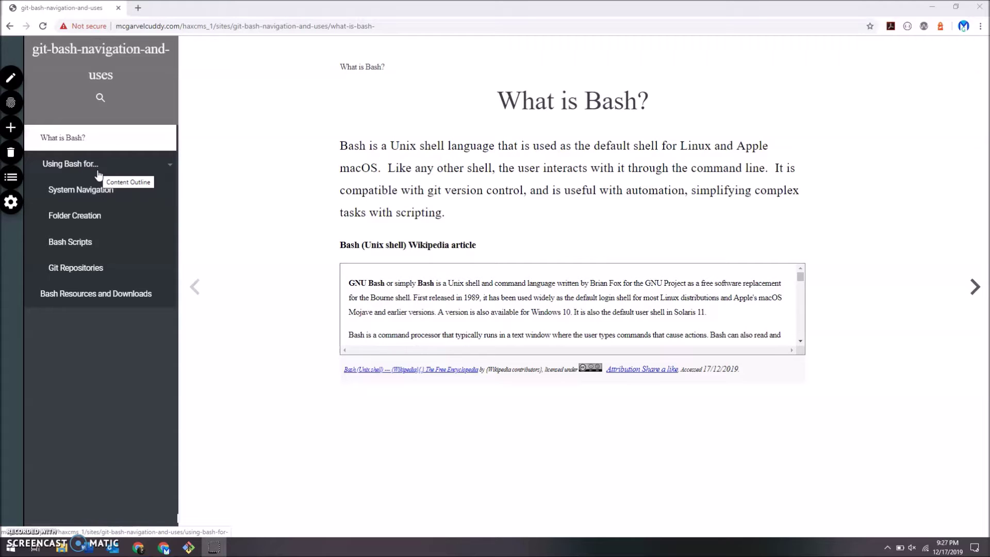
Review the Bash Scripts, System Navigation and Folder Creation pages of the site
left_click(85, 244)
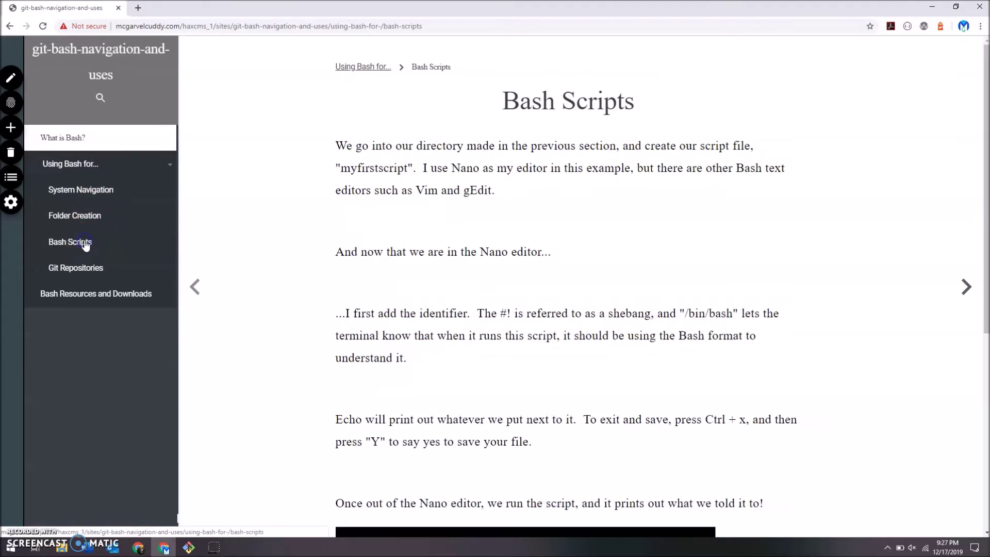
scroll(346, 207, "down", 20)
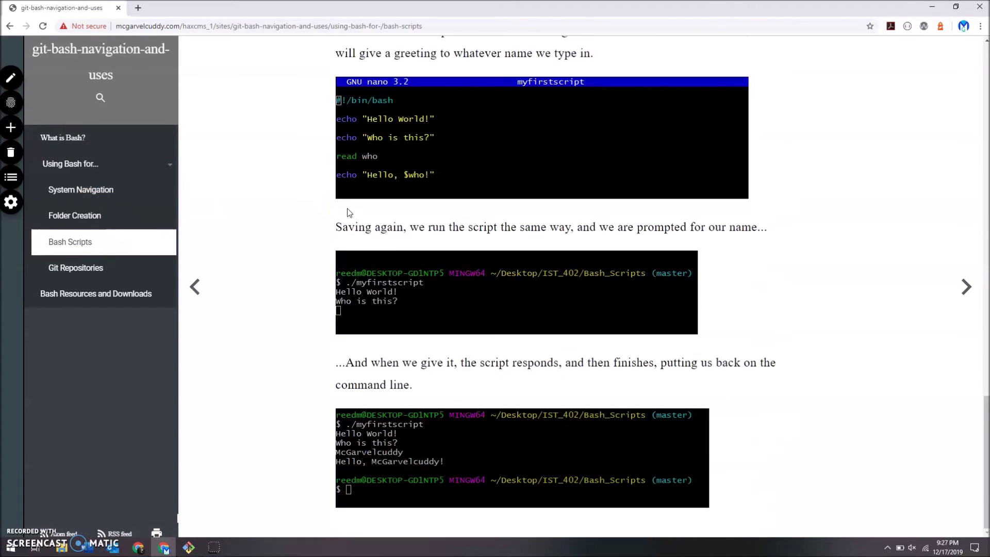
scroll(348, 209, "up", 20)
left_click(194, 197)
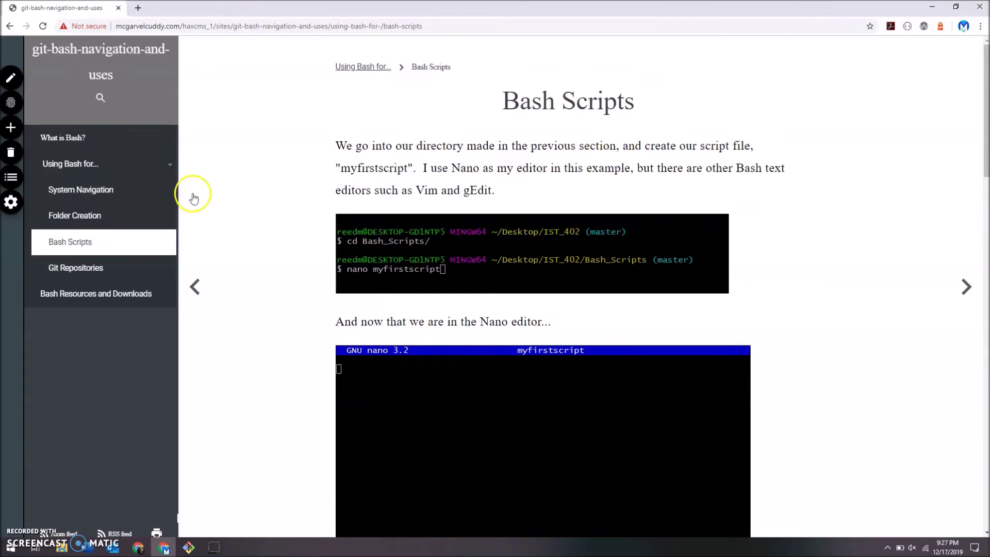
left_click(109, 222)
left_click(105, 194)
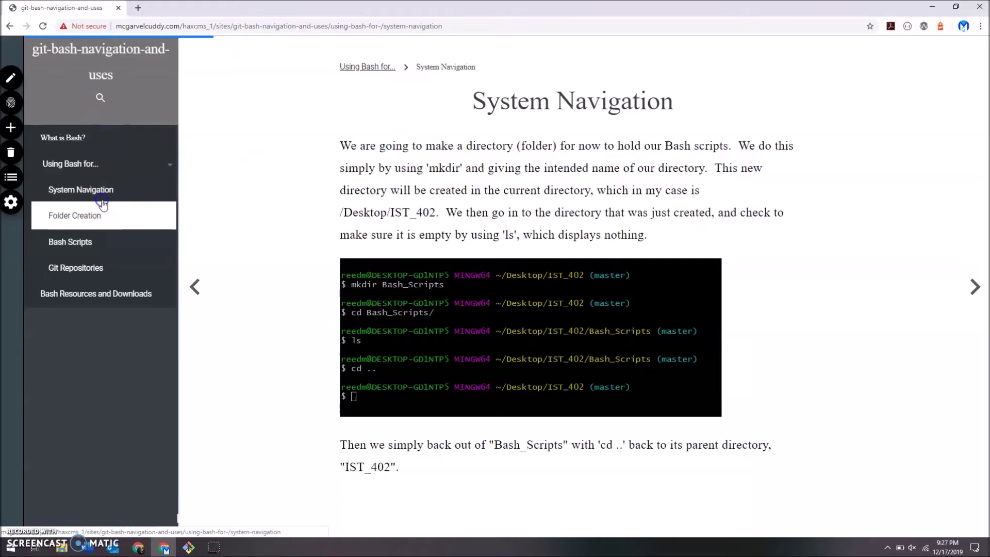
scroll(447, 206, "down", 10)
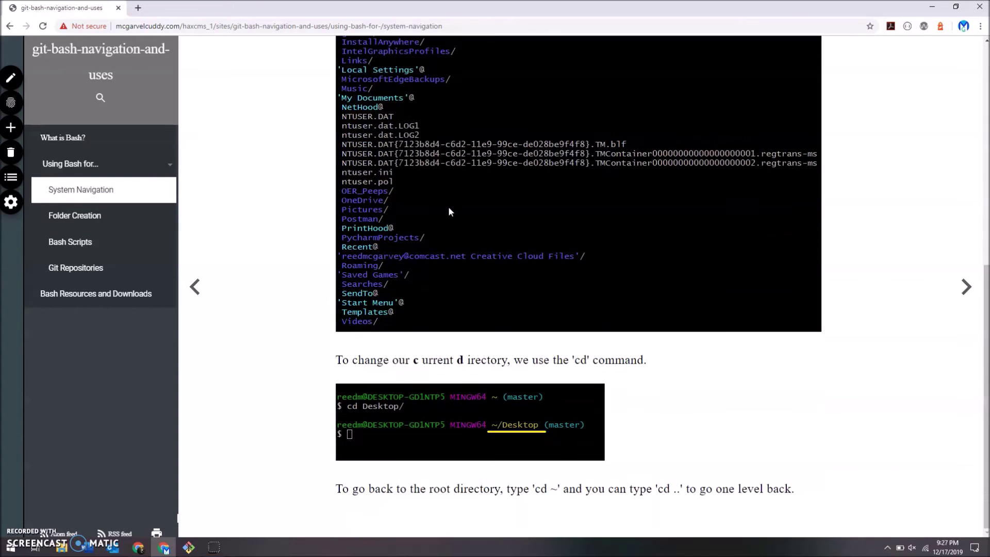
left_click(126, 219)
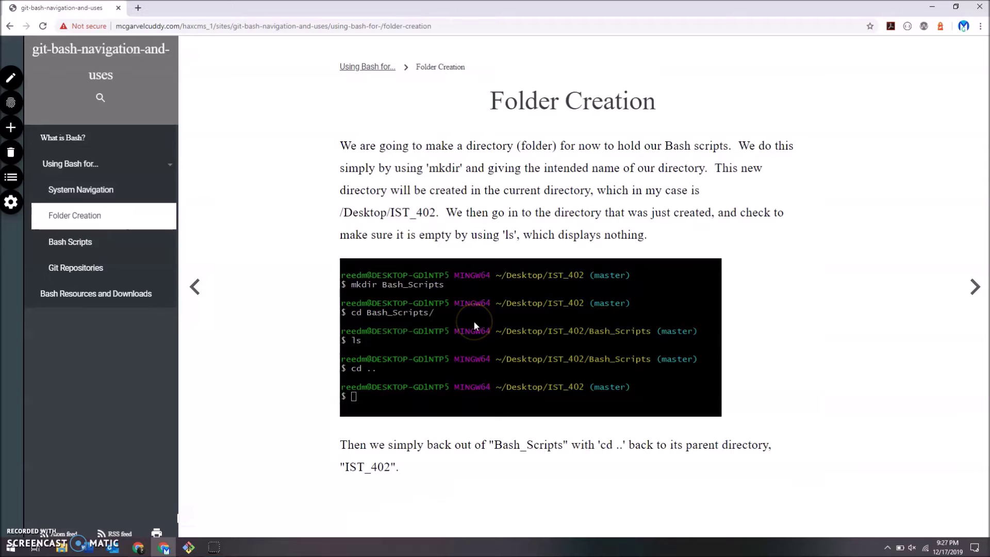
Review the Bash Scripts, Git Repositories and Bash Resources and Downloads pages, and briefly view the Git Bash terminal
left_click(122, 244)
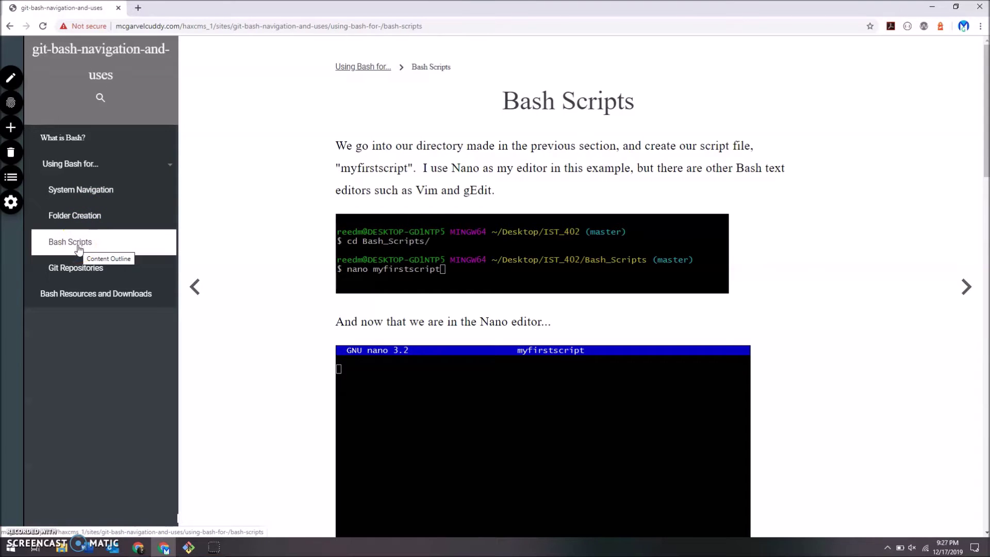
left_click(70, 272)
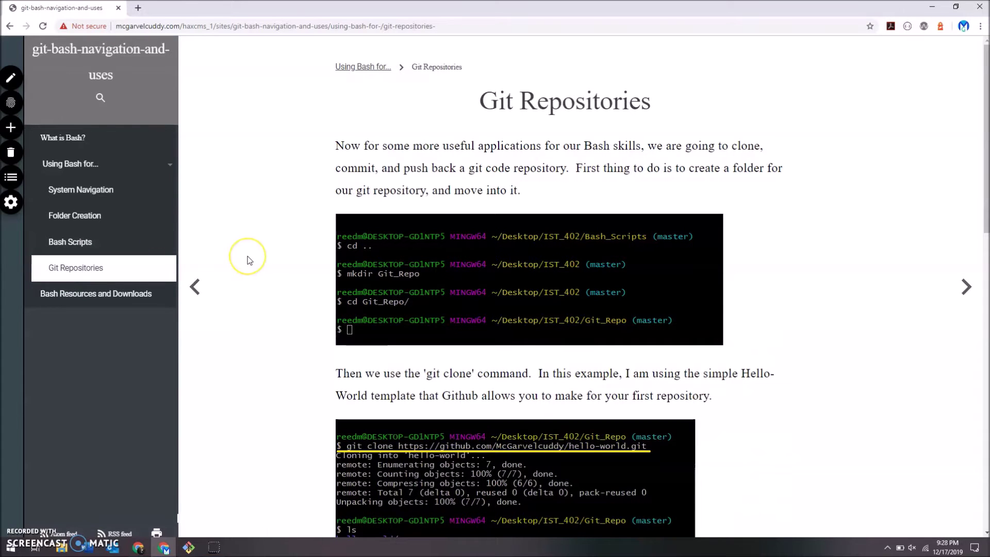
scroll(254, 259, "down", 4)
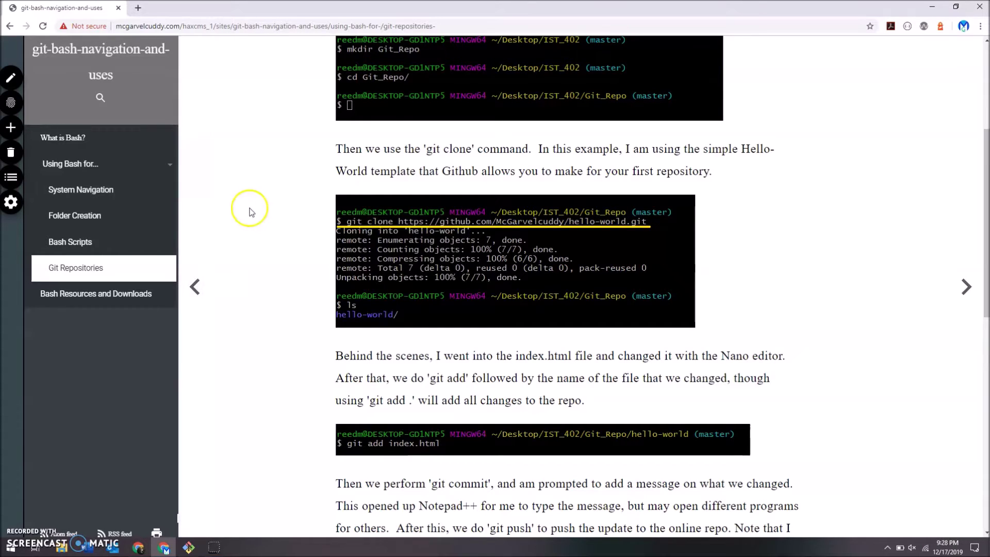
left_click(103, 294)
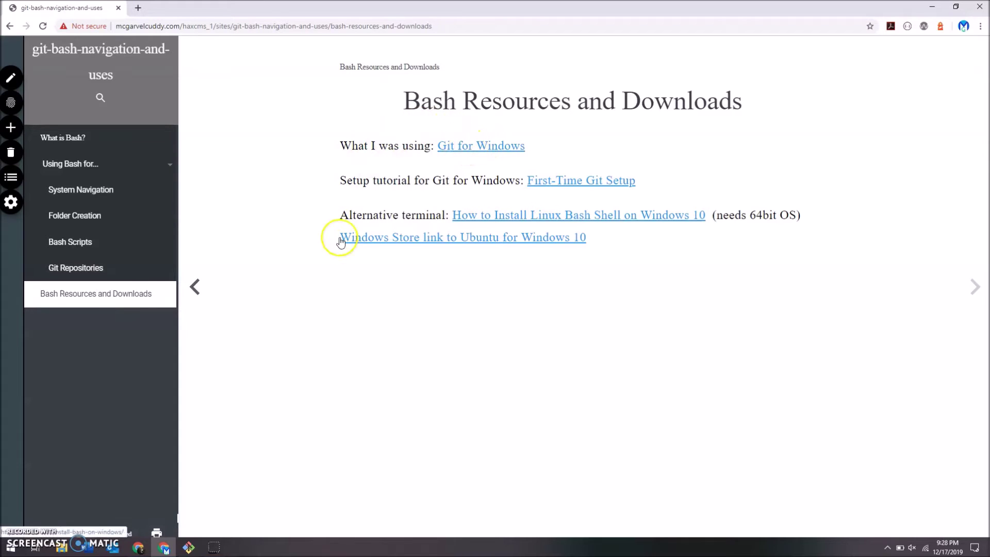
left_click(188, 546)
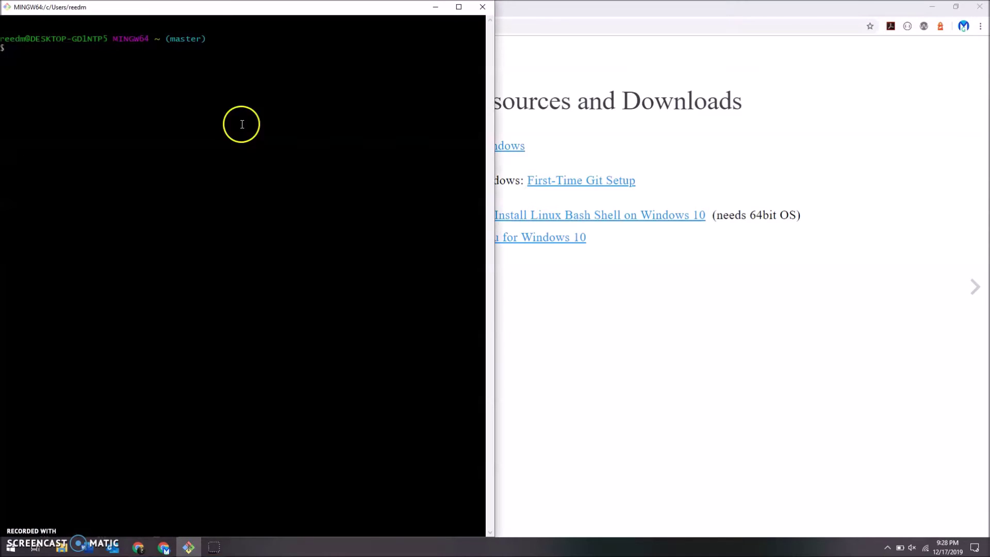
left_click(444, 8)
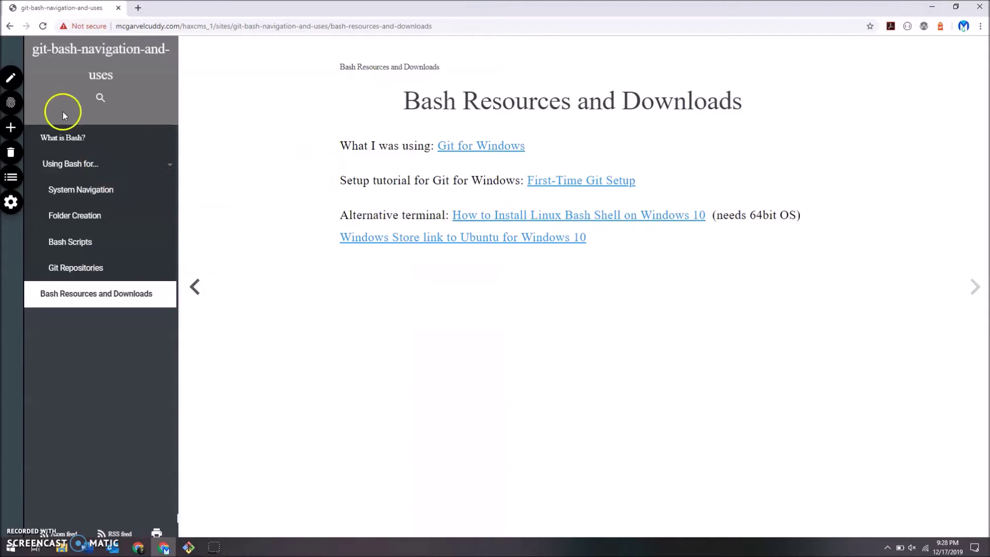
Edit the System Navigation page, adjust the size of its first terminal screenshot, and save the page
left_click(85, 170)
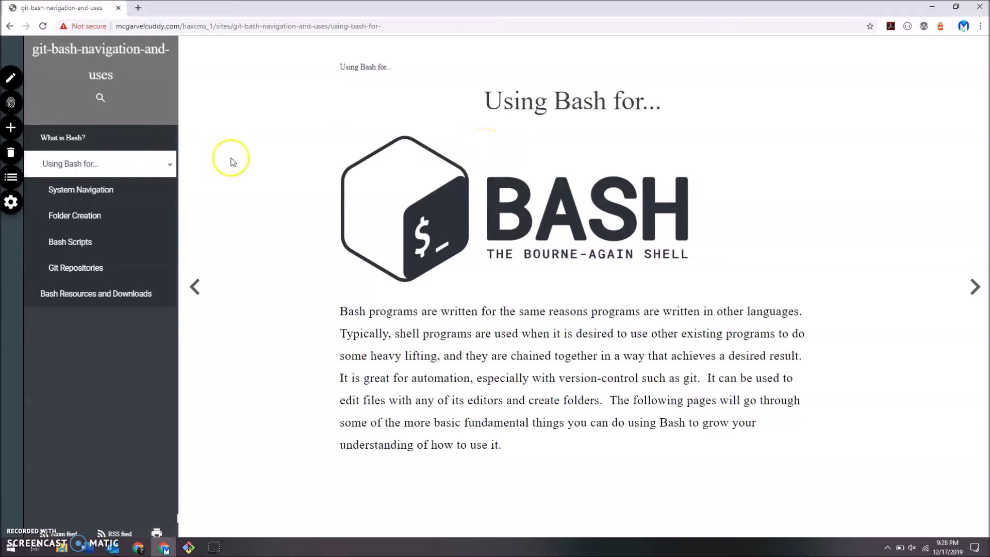
left_click(91, 191)
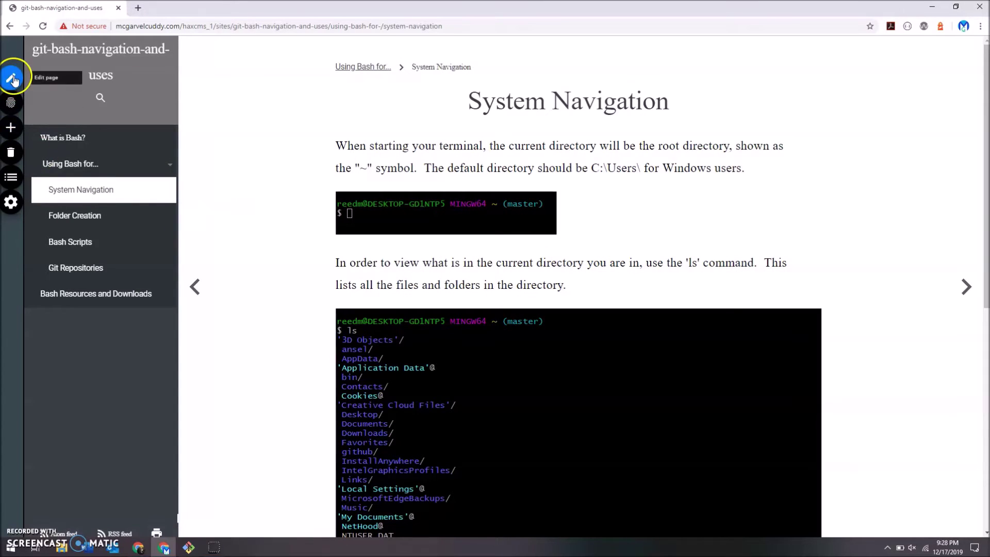
left_click(13, 79)
left_click(432, 223)
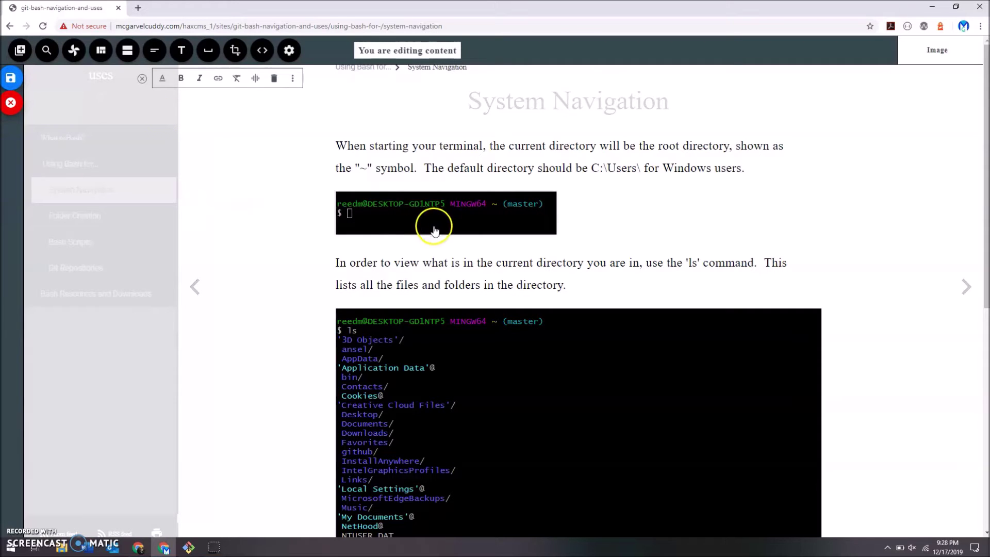
left_click(444, 169)
left_click(449, 181)
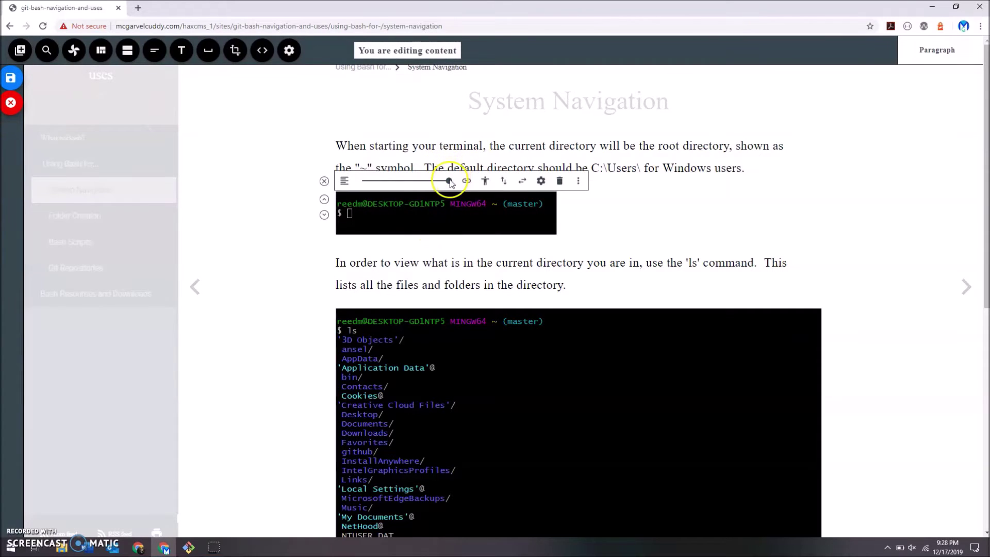
left_click_drag(449, 184, 391, 185)
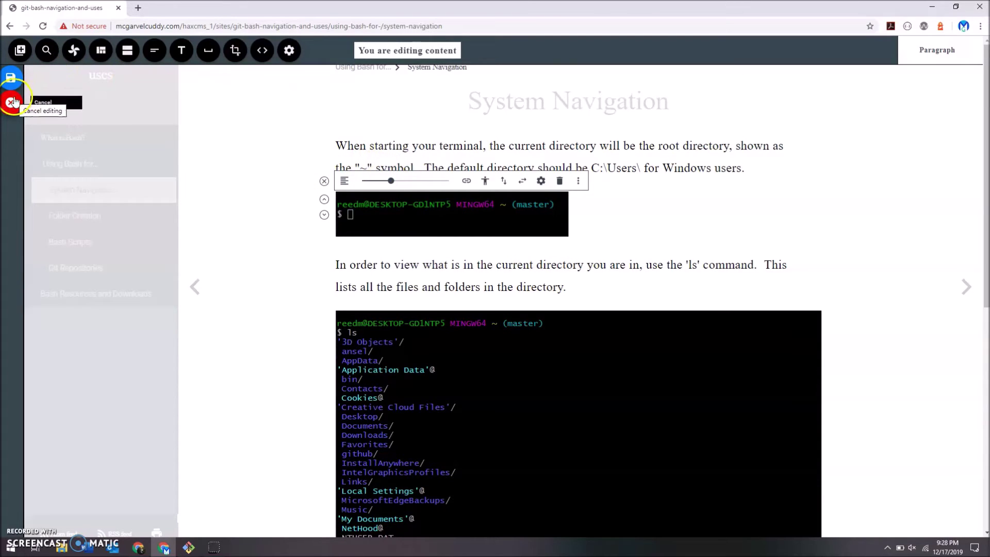
left_click(10, 77)
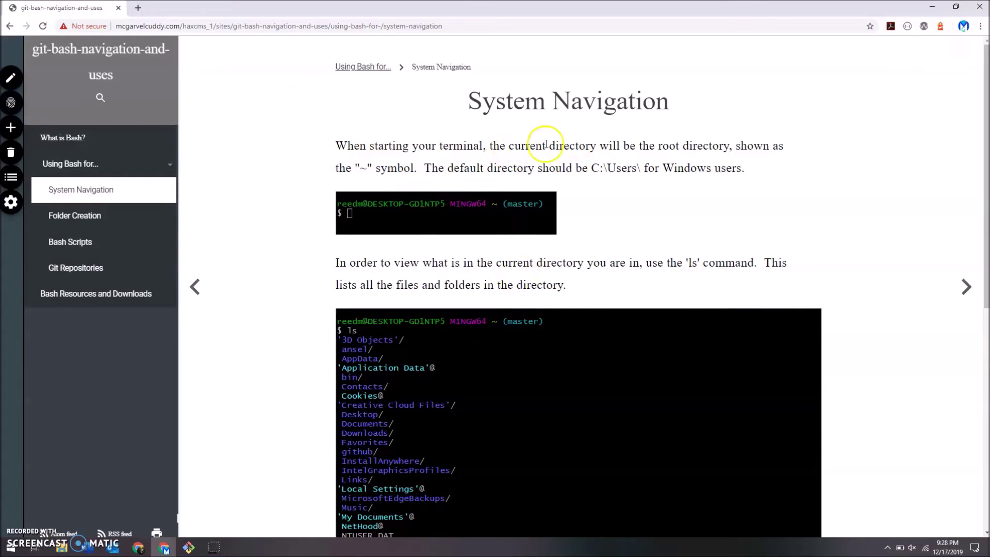
Reopen the System Navigation page for editing and examine its text and image blocks down to the end
left_click(11, 78)
left_click(459, 200)
left_click(521, 251)
scroll(521, 253, "down", 2)
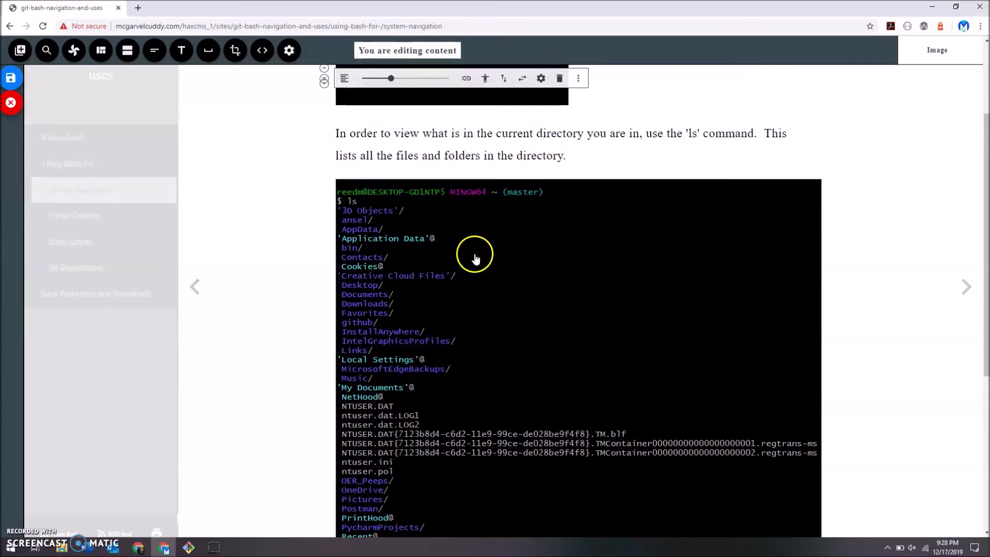
scroll(455, 200, "up", 1)
scroll(457, 201, "up", 1)
scroll(456, 201, "down", 6)
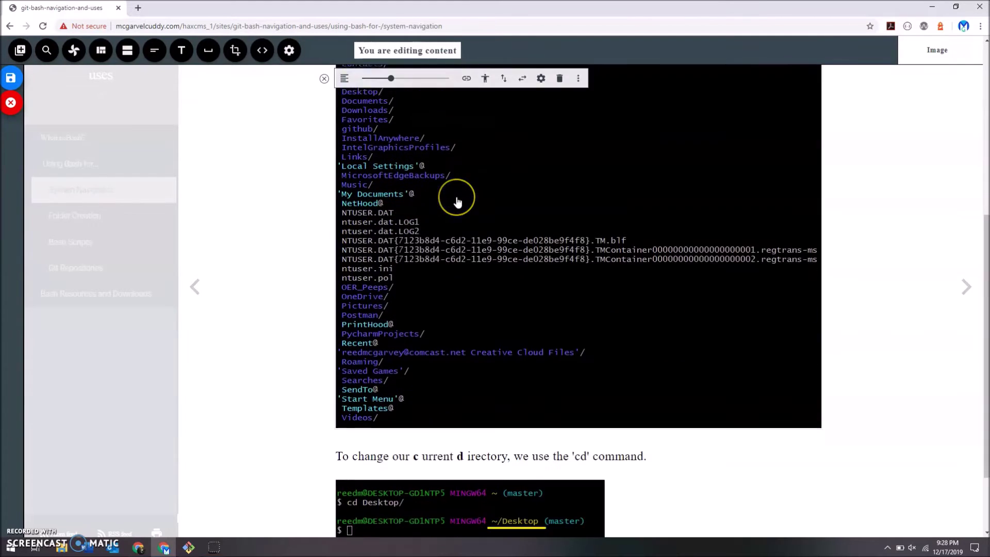
scroll(457, 201, "up", 7)
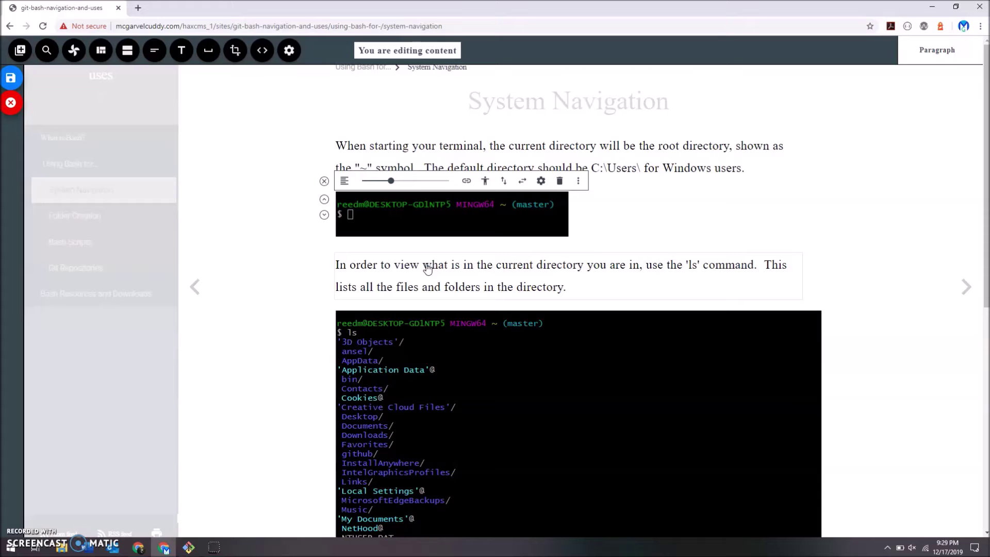
scroll(427, 267, "down", 8)
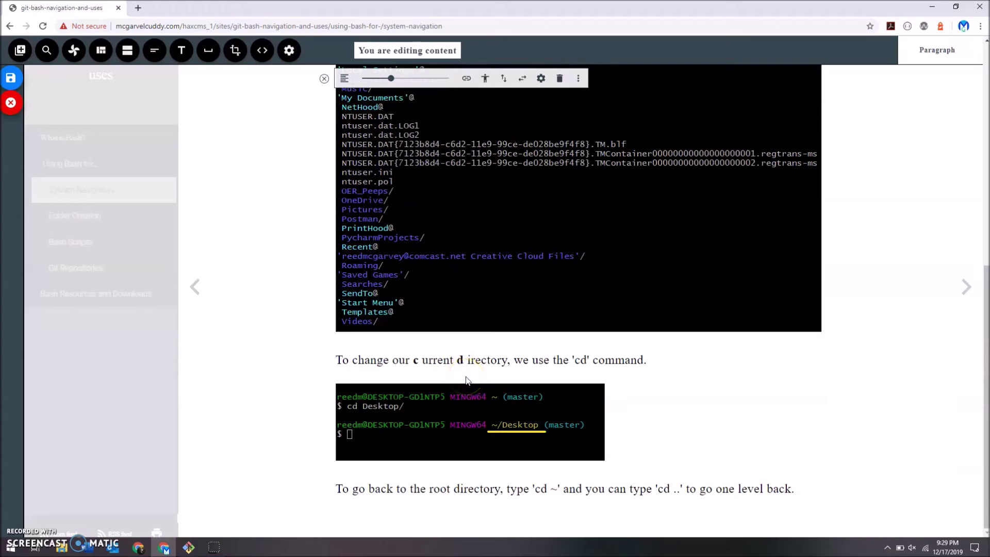
scroll(465, 380, "up", 8)
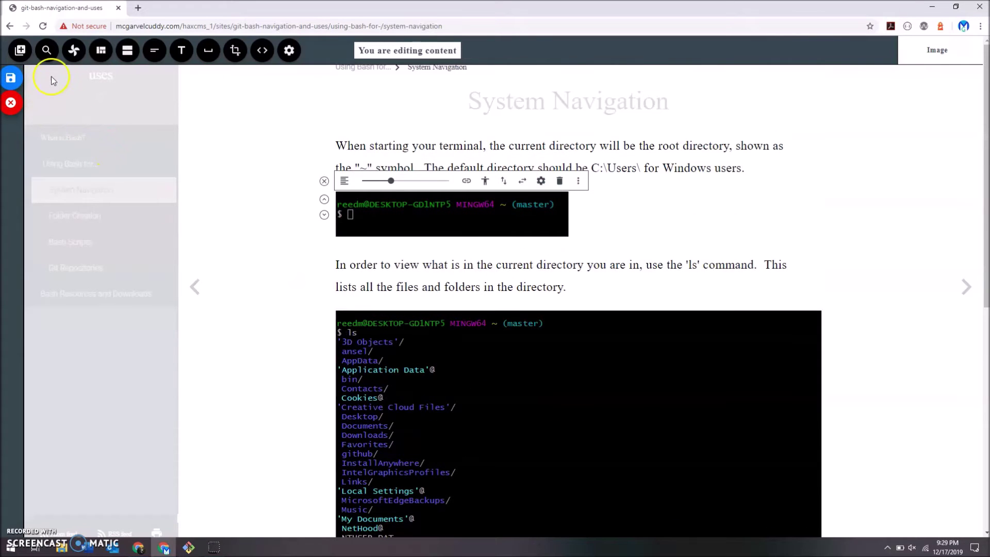
Try moving the paragraph about the 'ls' command above the first terminal screenshot, and return it below the image
left_click(422, 155)
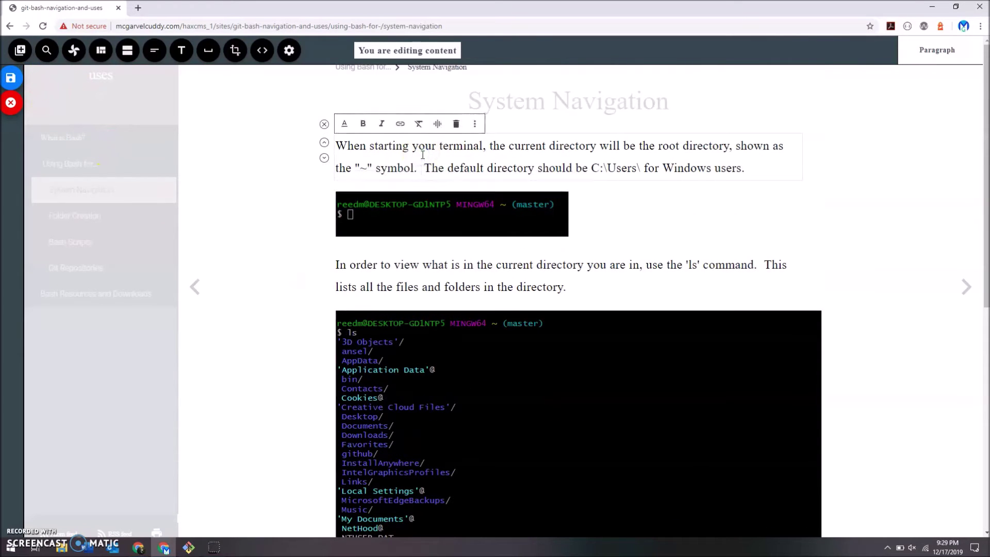
left_click(568, 275)
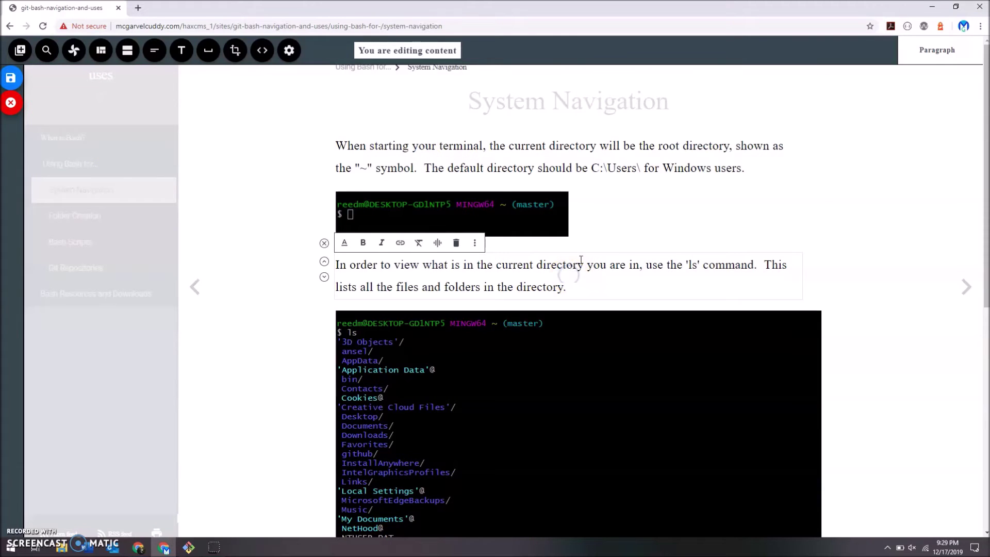
scroll(536, 268, "down", 8)
scroll(536, 268, "up", 8)
left_click(324, 262)
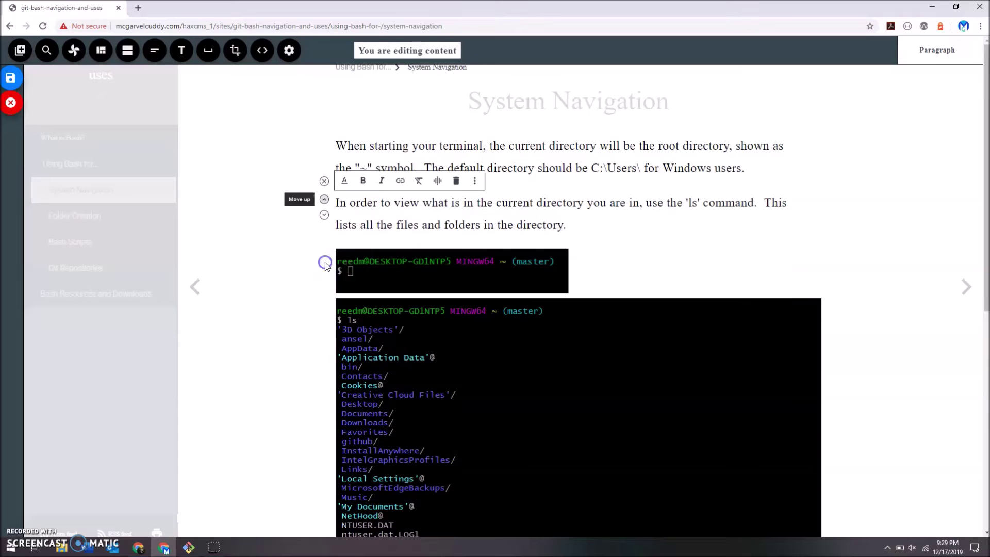
left_click(325, 214)
left_click(568, 292)
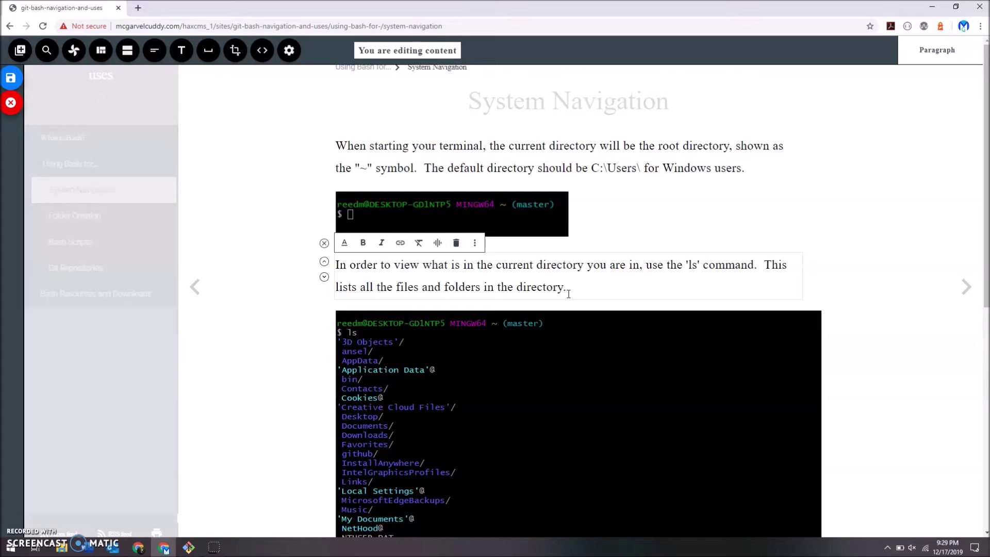
Look over the page's blocks and the Make gallery of content elements, and save the System Navigation page
left_click(523, 375)
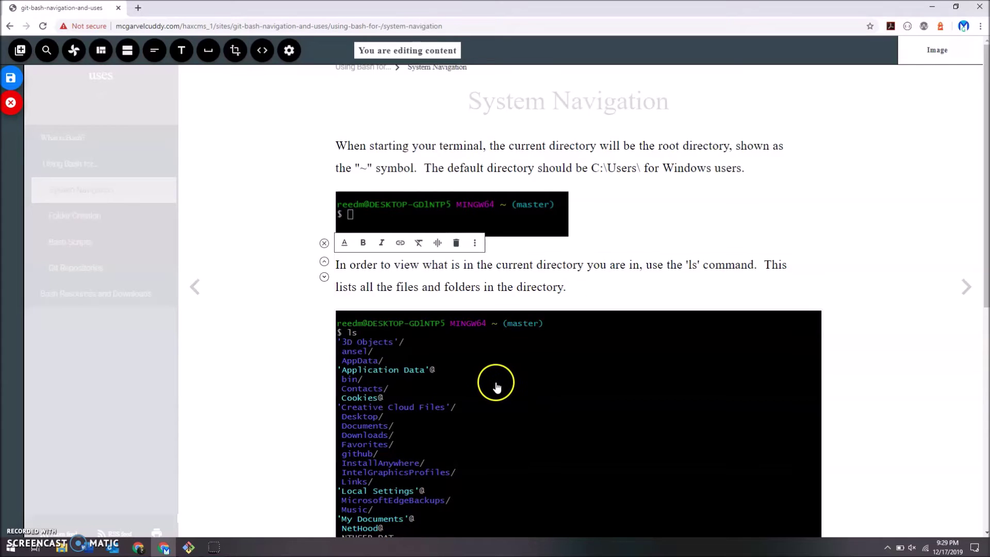
left_click(581, 276)
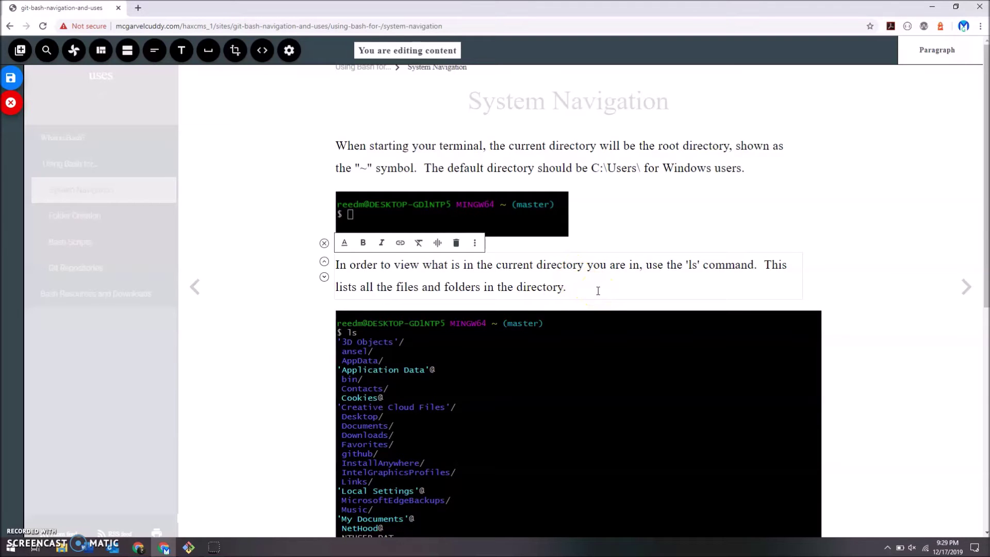
scroll(598, 290, "down", 8)
scroll(598, 290, "up", 8)
left_click(27, 73)
left_click(74, 50)
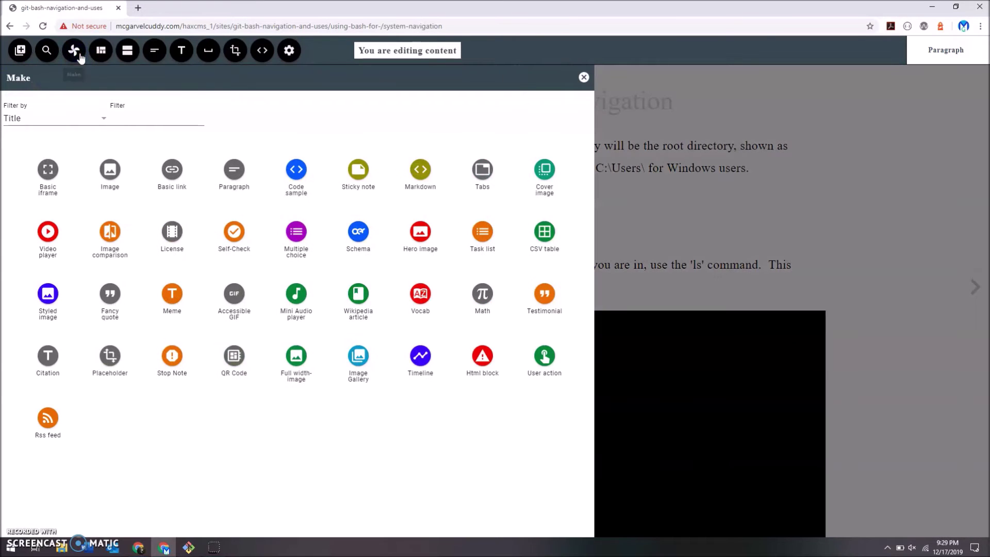
left_click(583, 77)
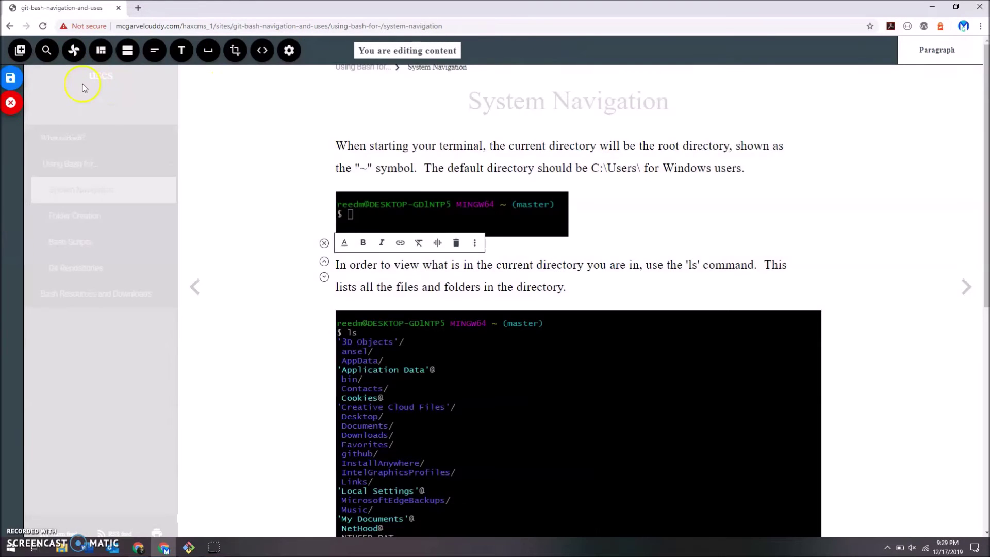
left_click(4, 78)
Open the What is Bash? page and look through its embedded Wikipedia article
left_click(97, 163)
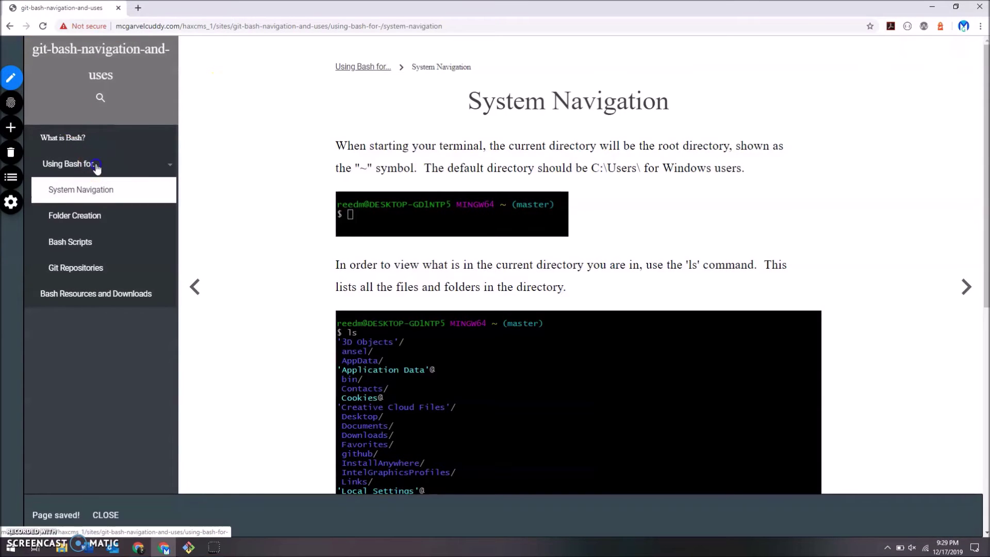
left_click(89, 138)
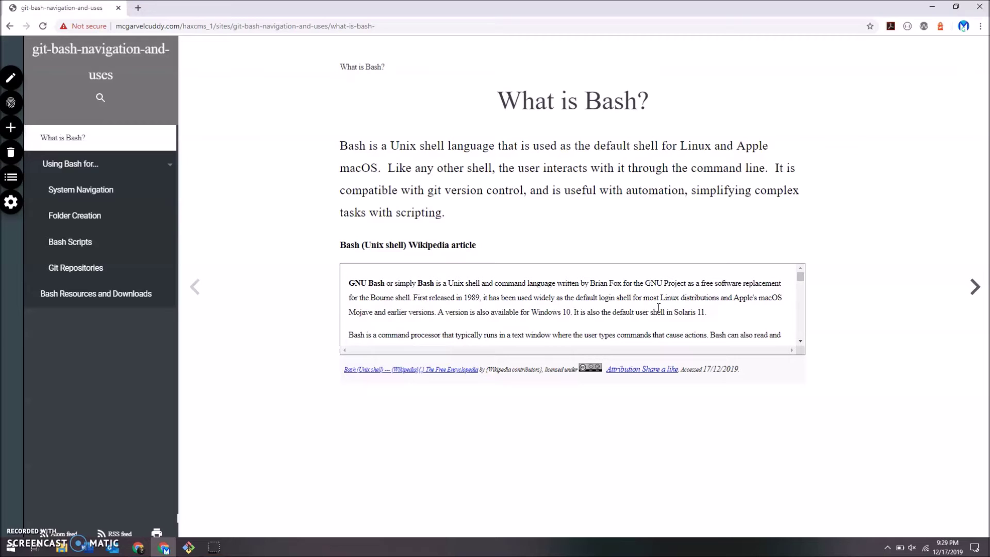
scroll(659, 307, "down", 8)
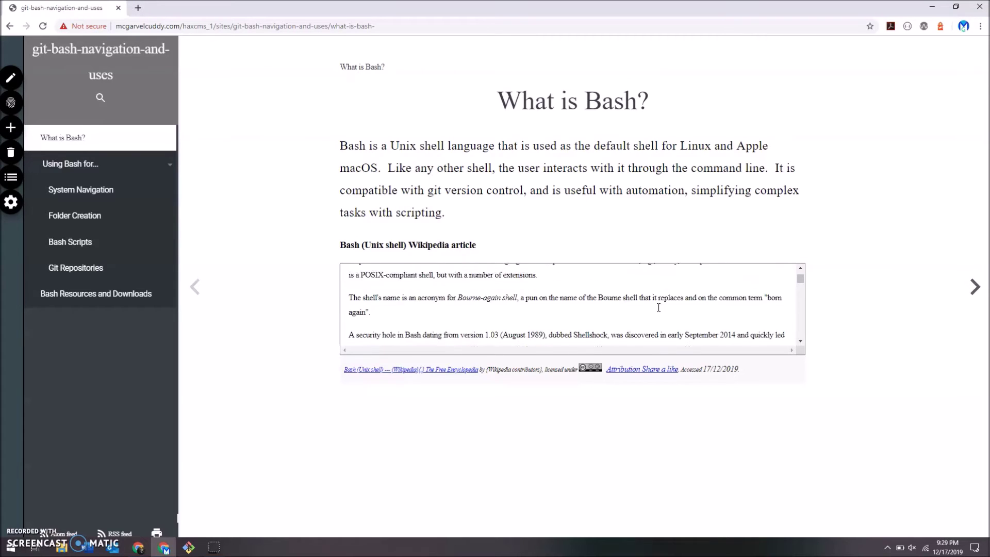
scroll(659, 308, "up", 8)
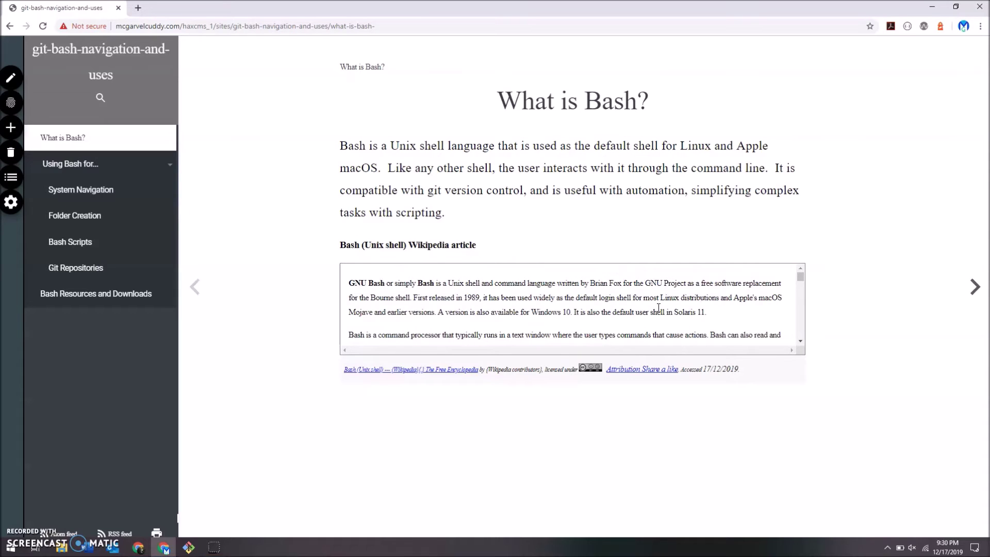
Read further through the embedded Wikipedia article, open the What is Bash? page for editing, and examine the article block's search term
scroll(658, 307, "down", 4)
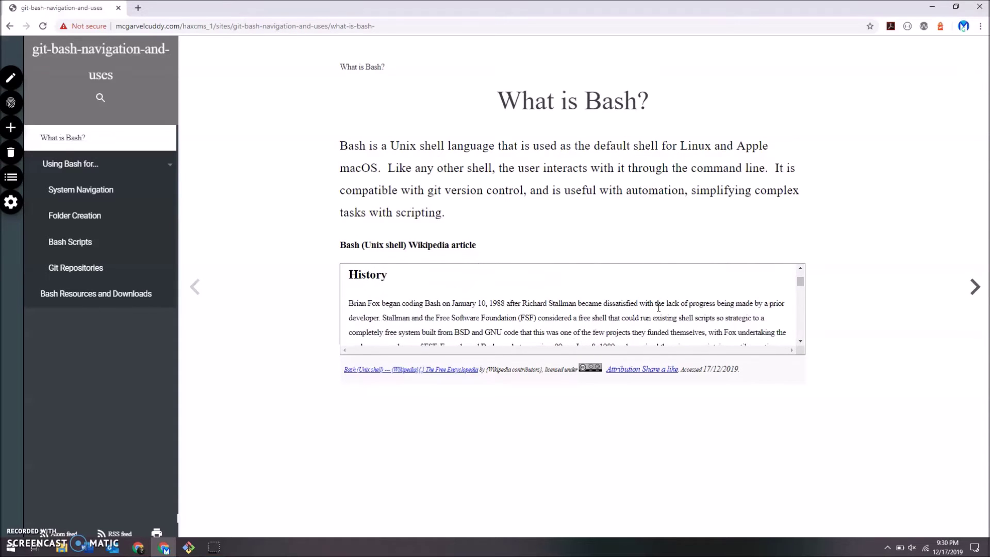
scroll(659, 307, "down", 5)
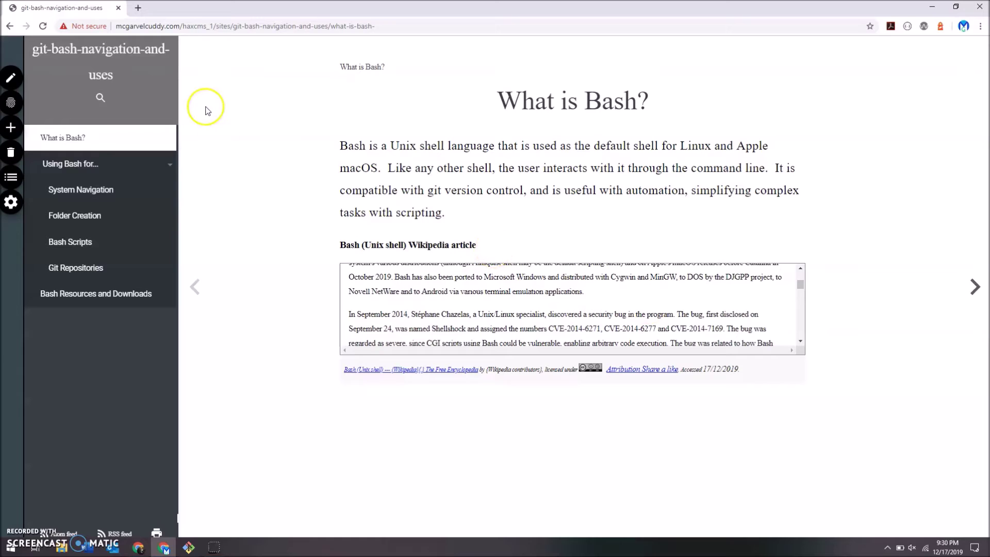
left_click(16, 79)
left_click(412, 246)
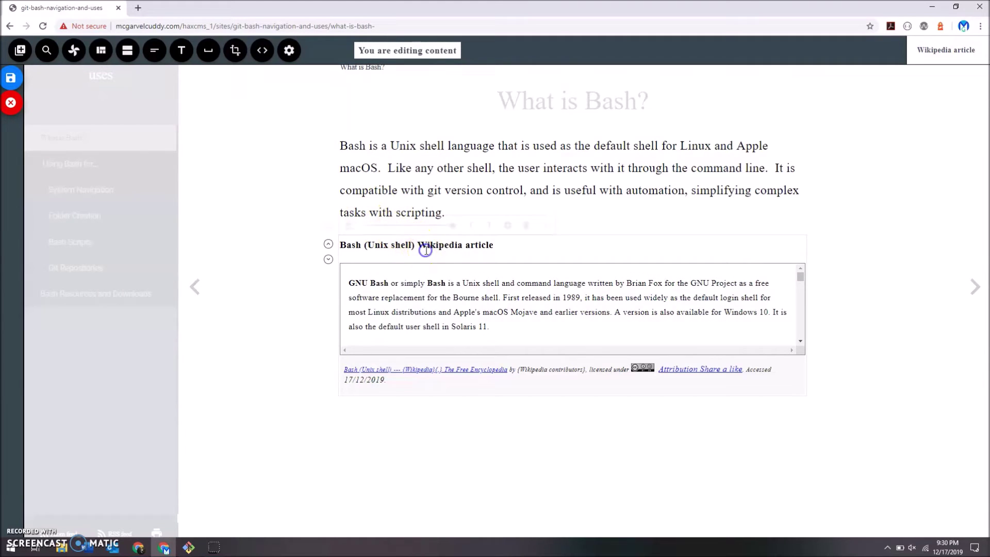
left_click(475, 227)
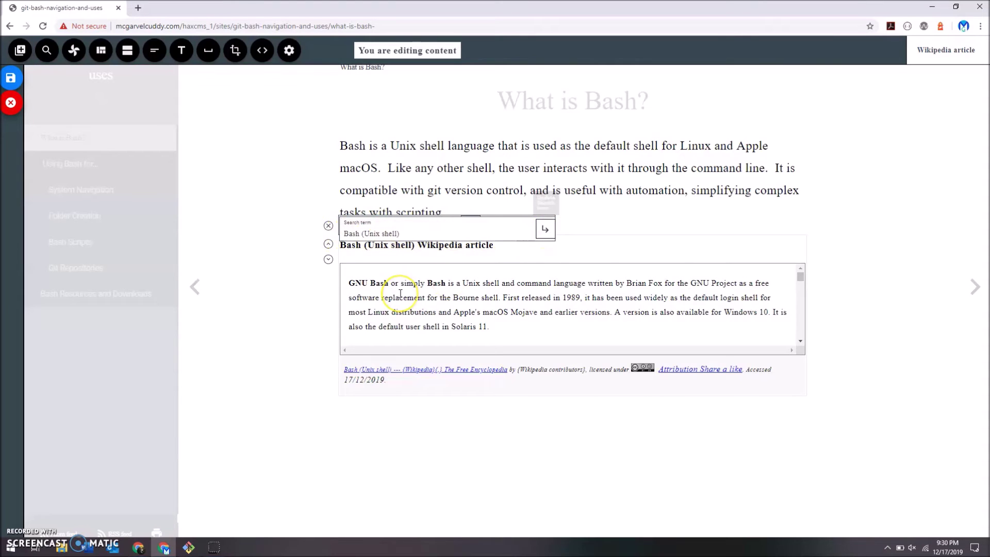
scroll(400, 294, "down", 5)
scroll(400, 293, "down", 15)
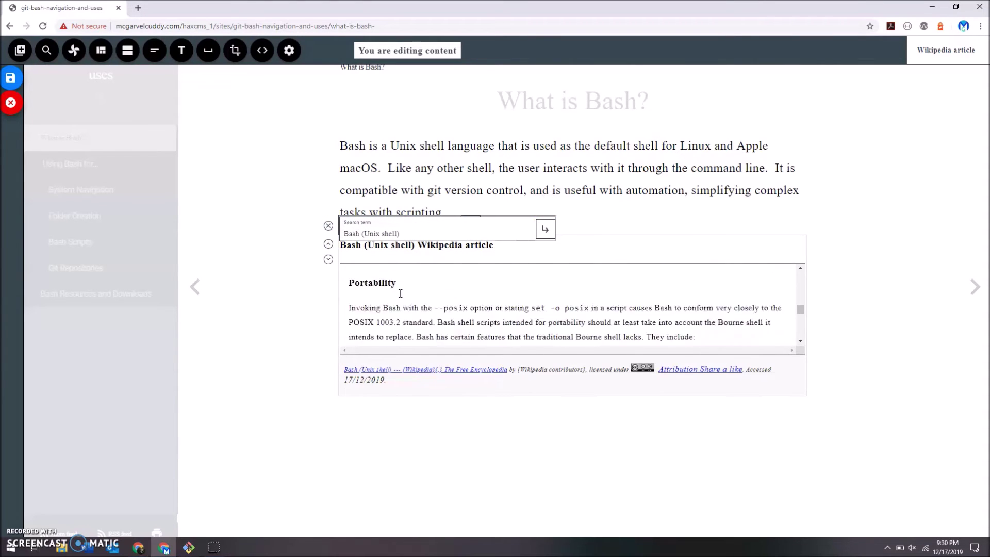
scroll(400, 293, "down", 3)
scroll(400, 294, "up", 10)
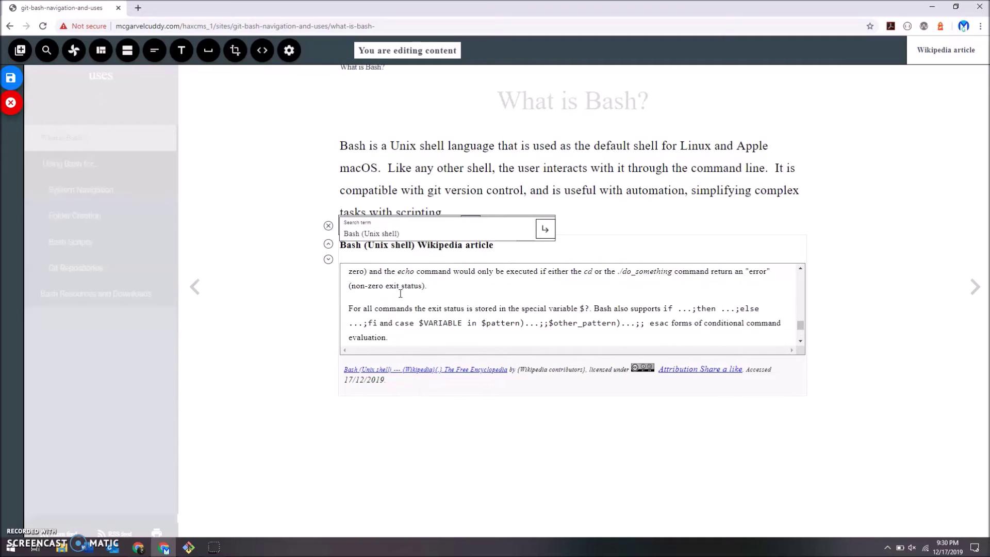
left_click(545, 232)
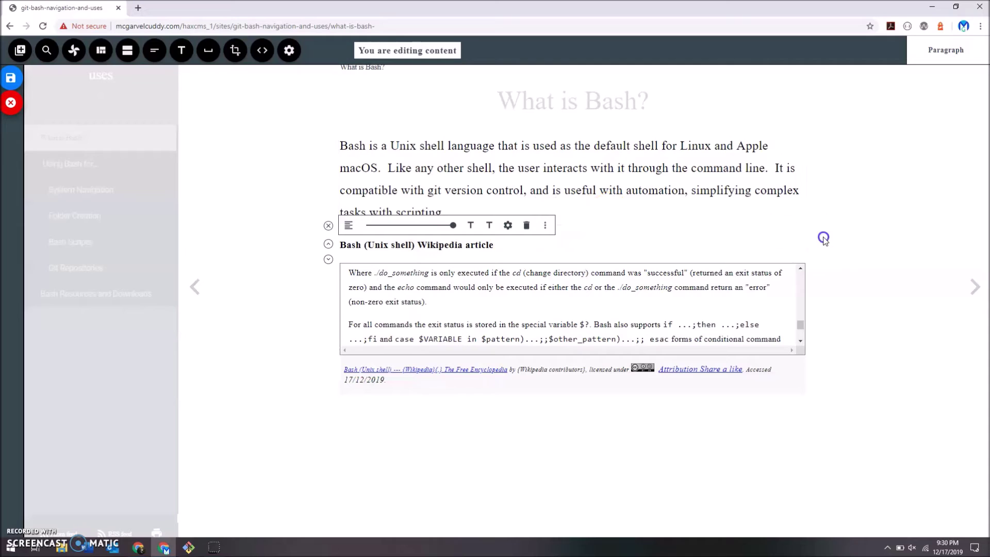
Look over the Wikipedia article block and the introductory paragraph above it, and save the What is Bash? page
left_click(681, 297)
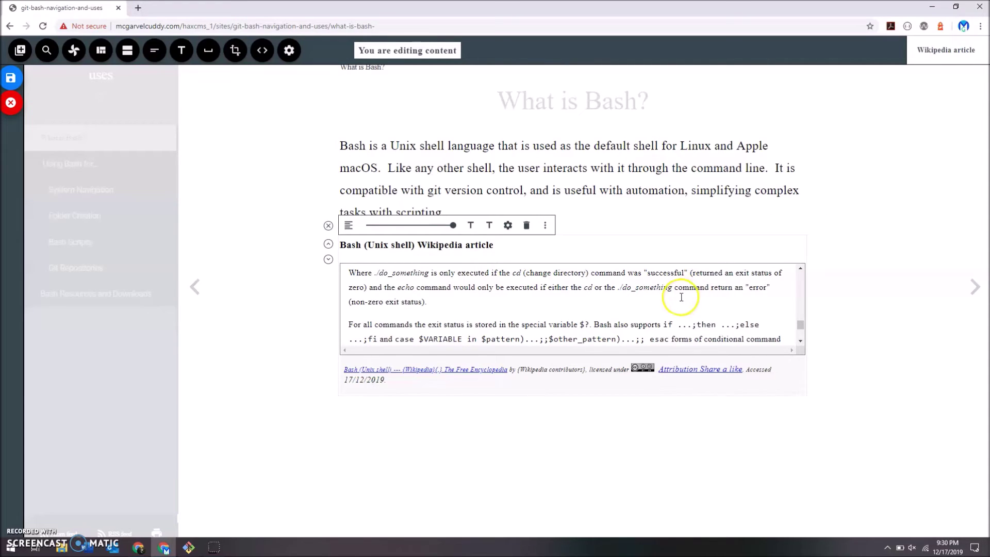
left_click(453, 209)
left_click(300, 226)
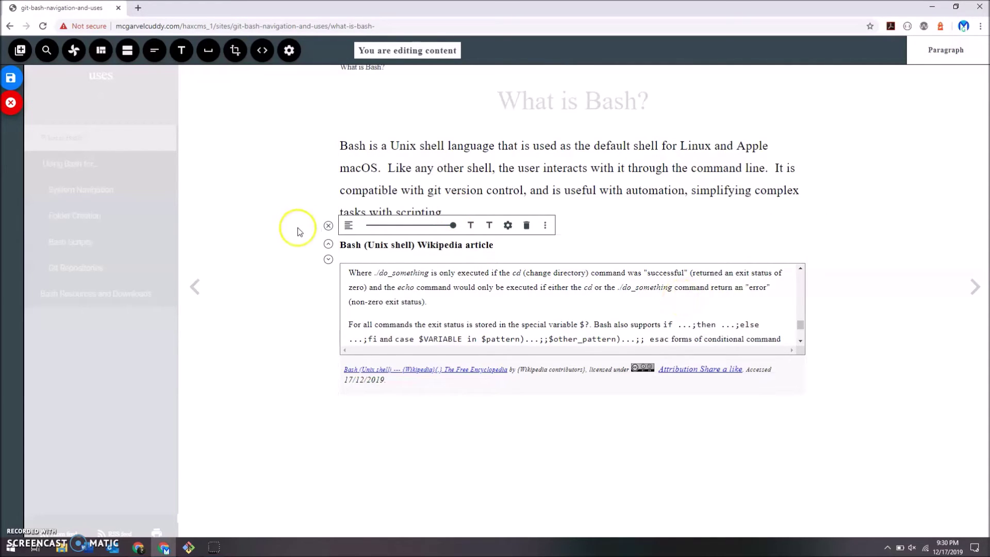
left_click(329, 227)
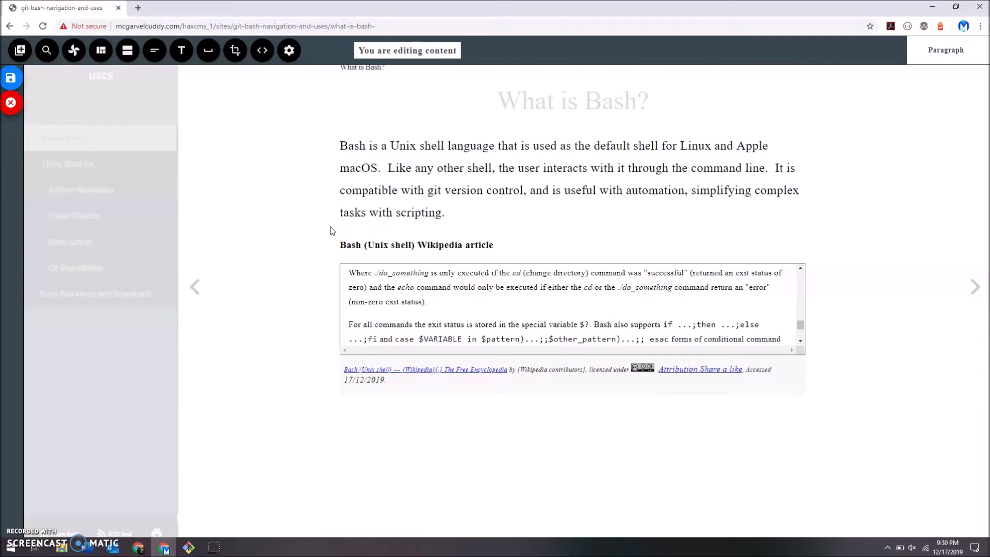
left_click(513, 282)
left_click(466, 221)
left_click(395, 276)
left_click(458, 211)
left_click(442, 298)
scroll(444, 299, "up", 3)
scroll(443, 298, "up", 10)
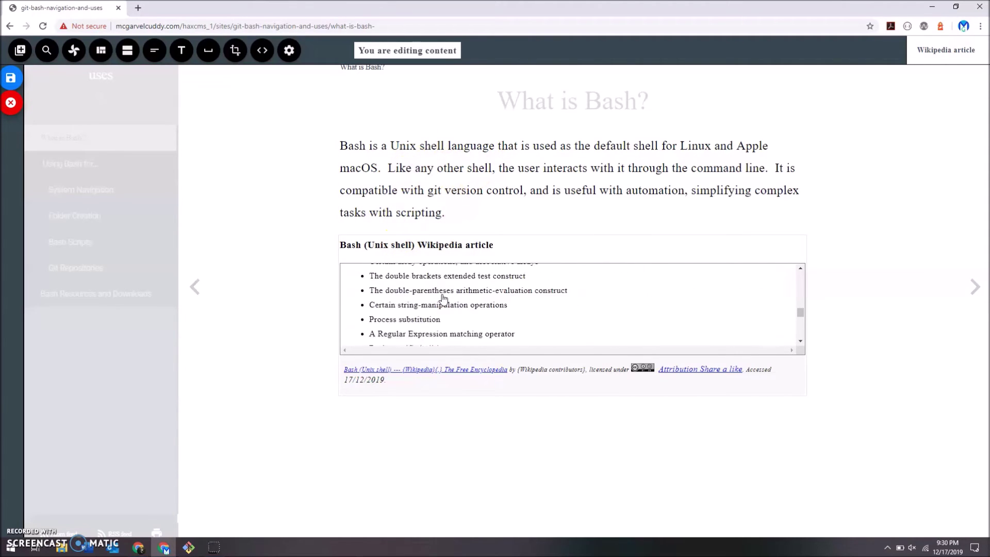
scroll(443, 298, "up", 10)
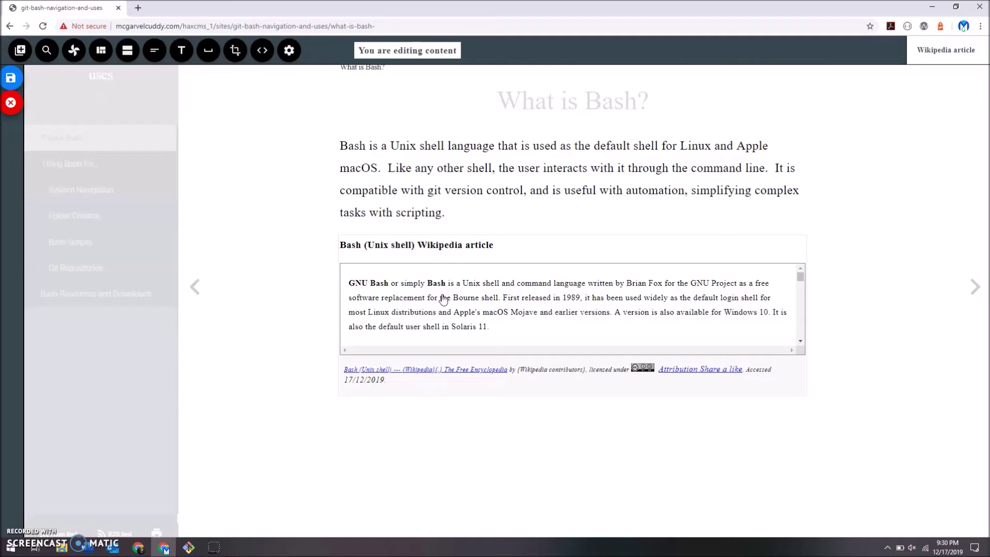
left_click(11, 78)
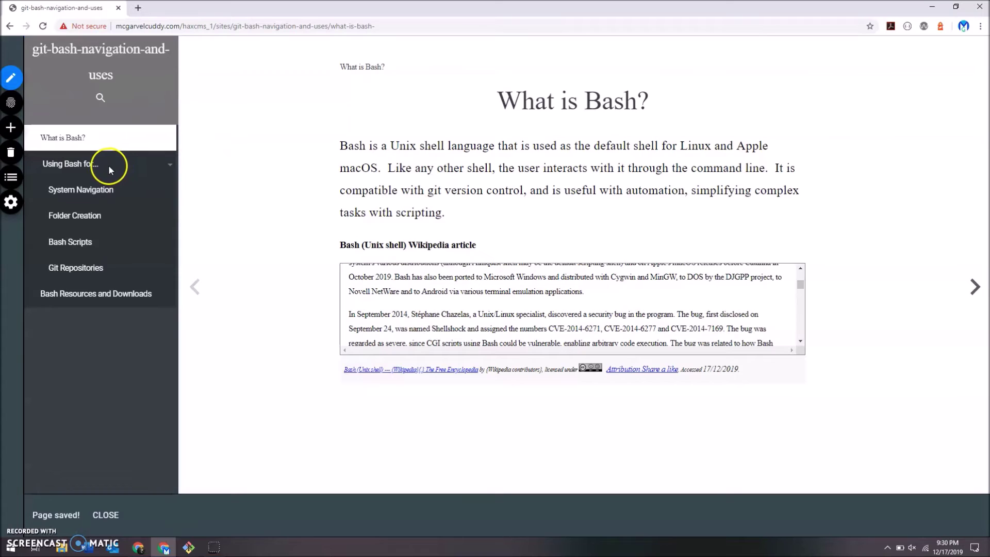
Open the System Navigation page and look over its opening paragraphs and terminal screenshots
left_click(92, 195)
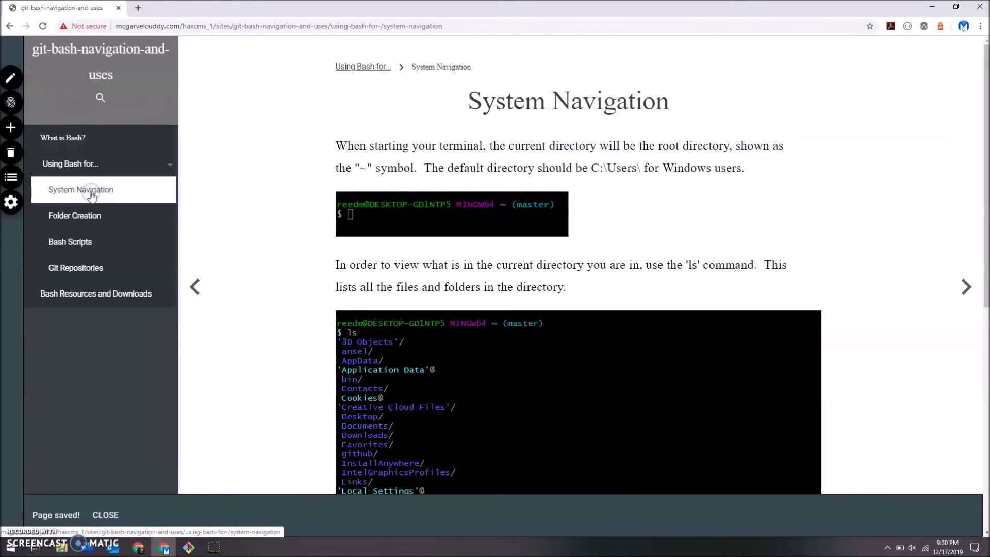
left_click(481, 151)
scroll(482, 151, "down", 9)
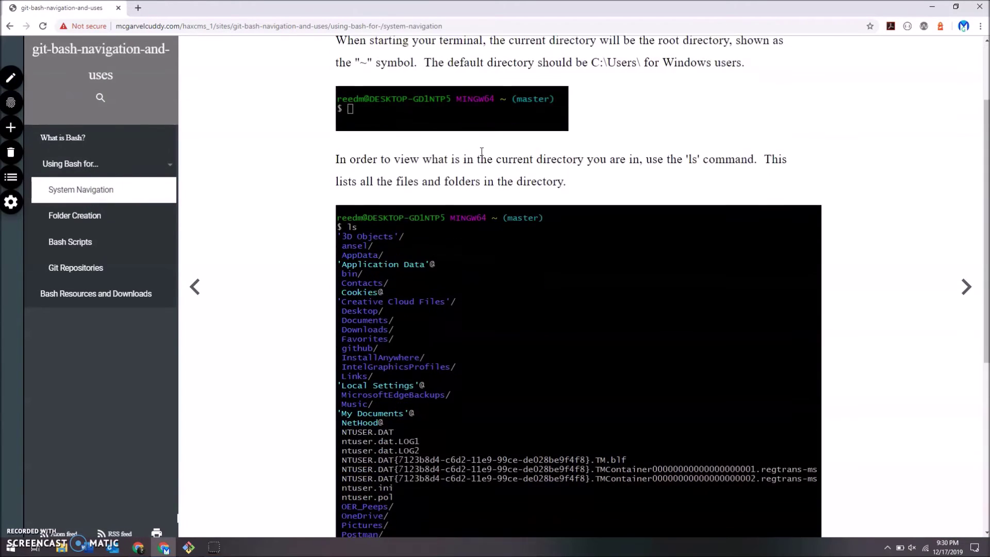
scroll(481, 152, "up", 8)
scroll(481, 151, "up", 1)
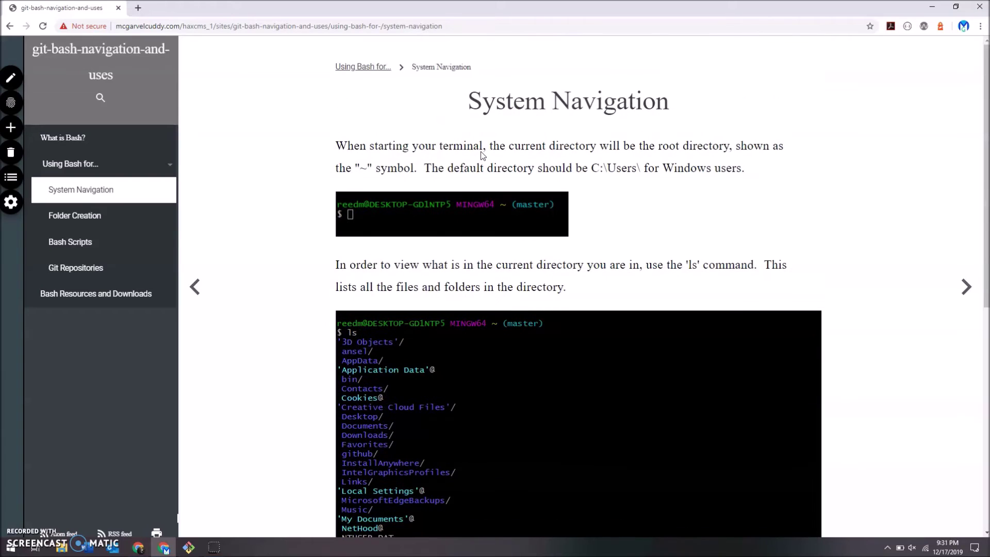
left_click(491, 144)
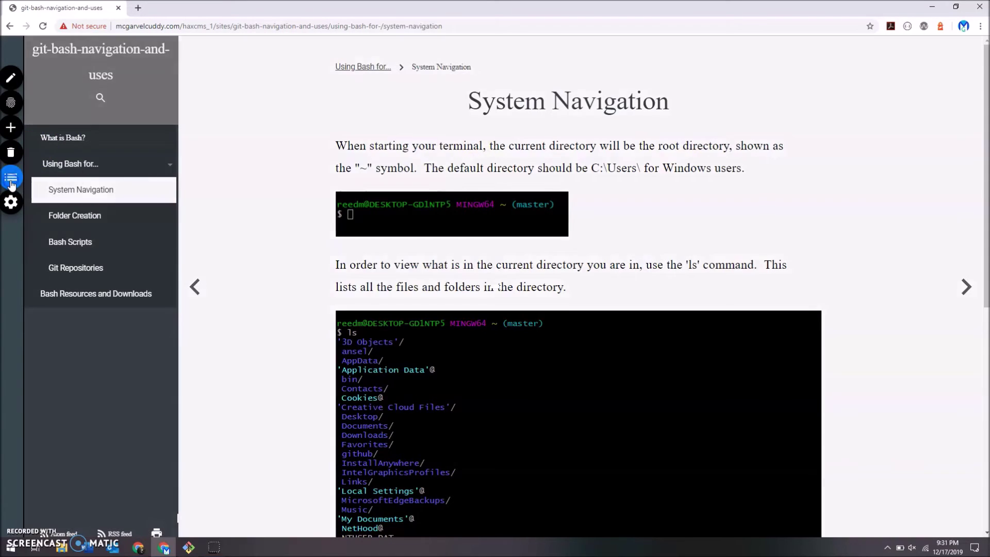
Add a page titled "Assignment 1: Navigate this system" to the site outline, indented beneath System Navigation, and save the outline
left_click(11, 179)
left_click(471, 263)
left_click(280, 208)
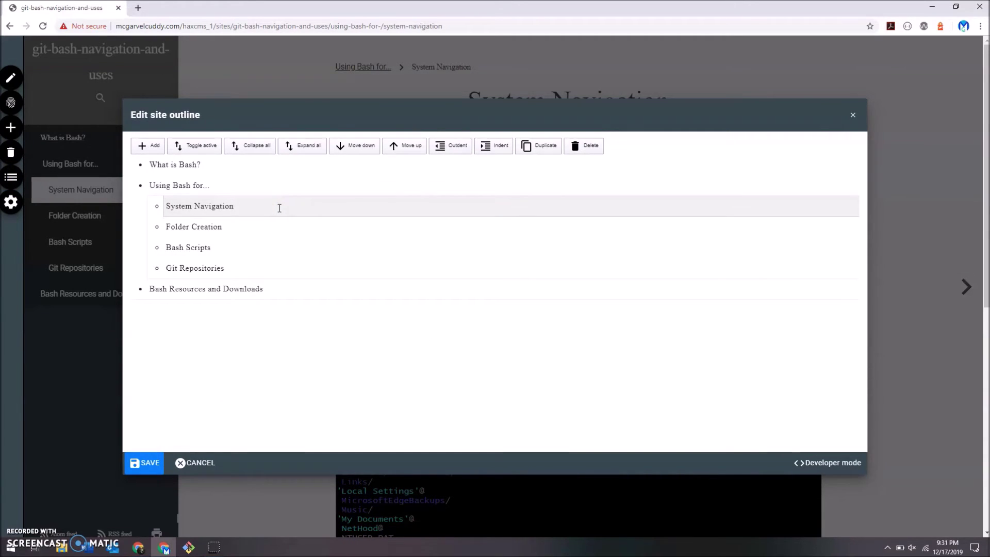
key("Return")
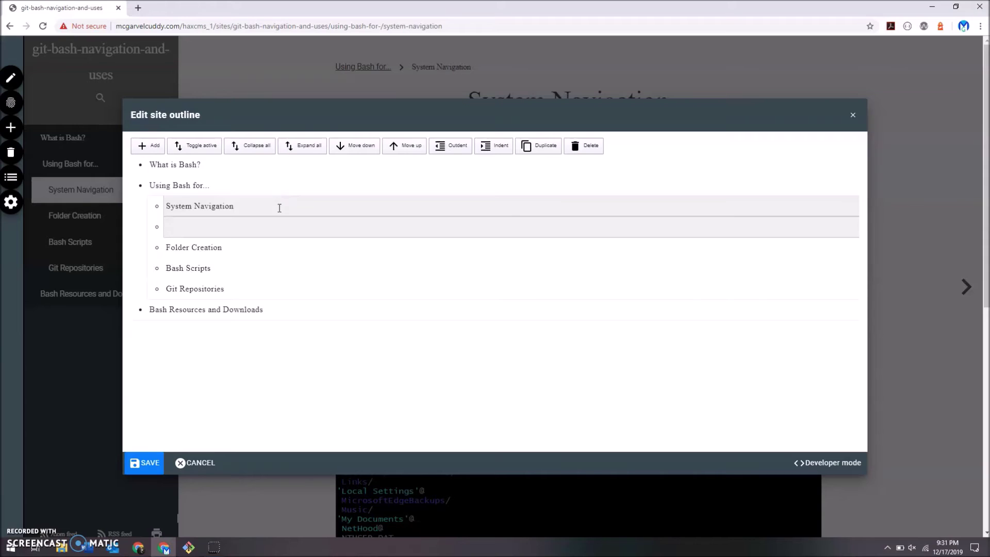
left_click(484, 146)
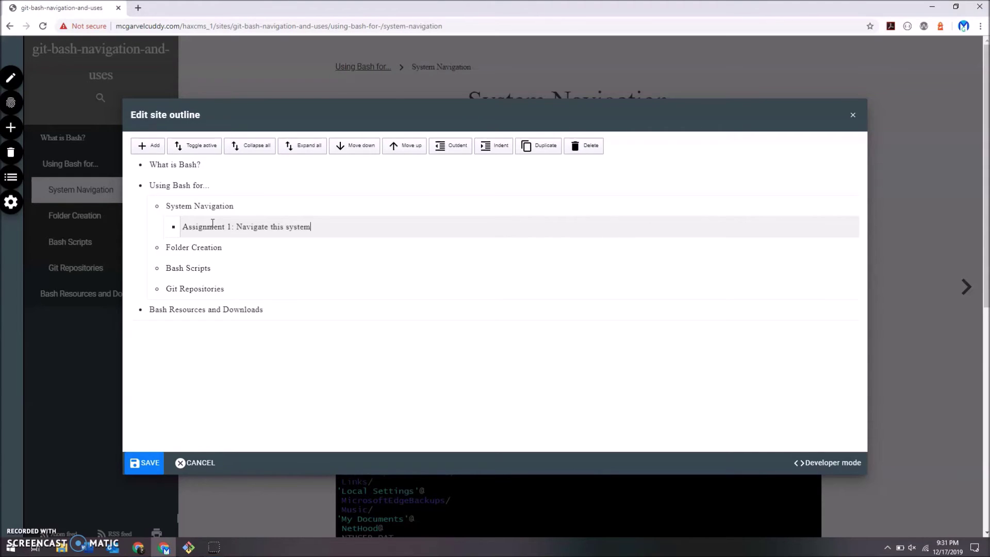
left_click(141, 464)
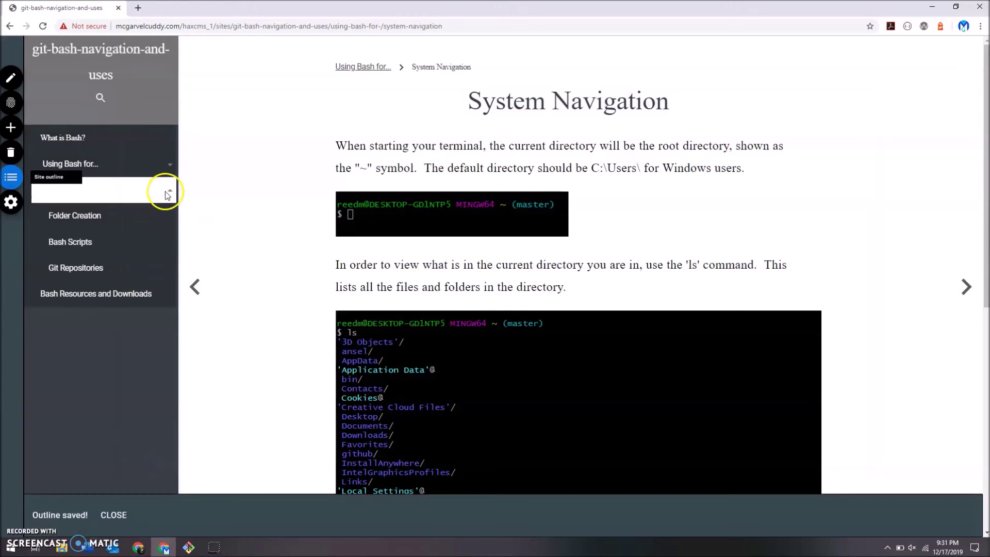
View the Using Bash for... page, the System Navigation entry and the new Assignment 1 page in the site menu
left_click(91, 163)
left_click(112, 191)
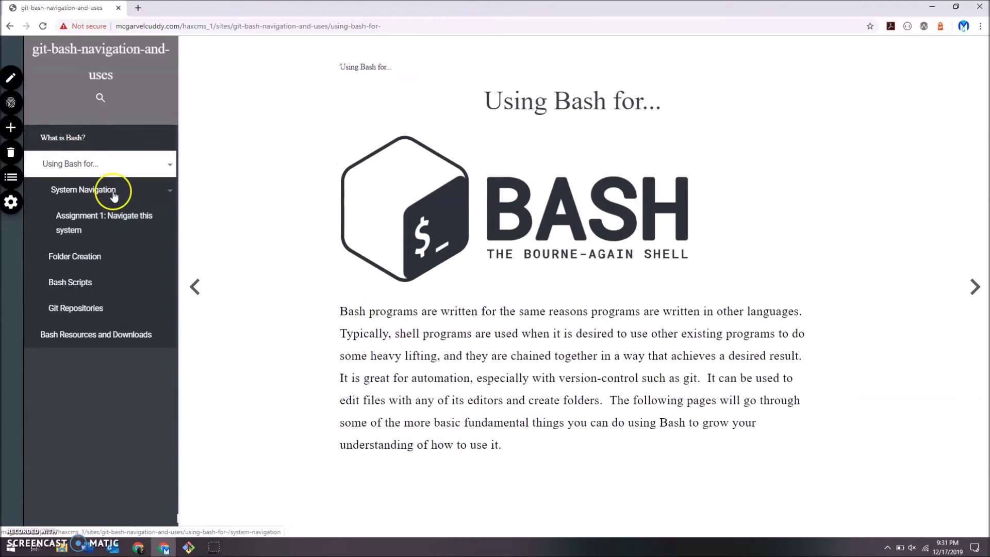
left_click(106, 219)
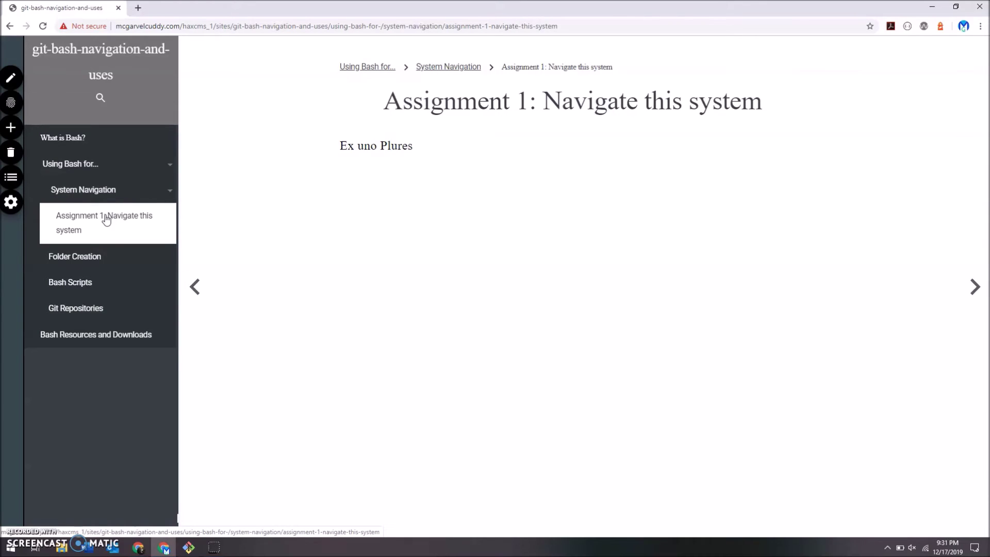
left_click(104, 190)
left_click(48, 125)
left_click(108, 196)
Open the Assignment 1 page for editing and replace its placeholder paragraph with "Here is the rubric:"
left_click(9, 78)
left_click(444, 141)
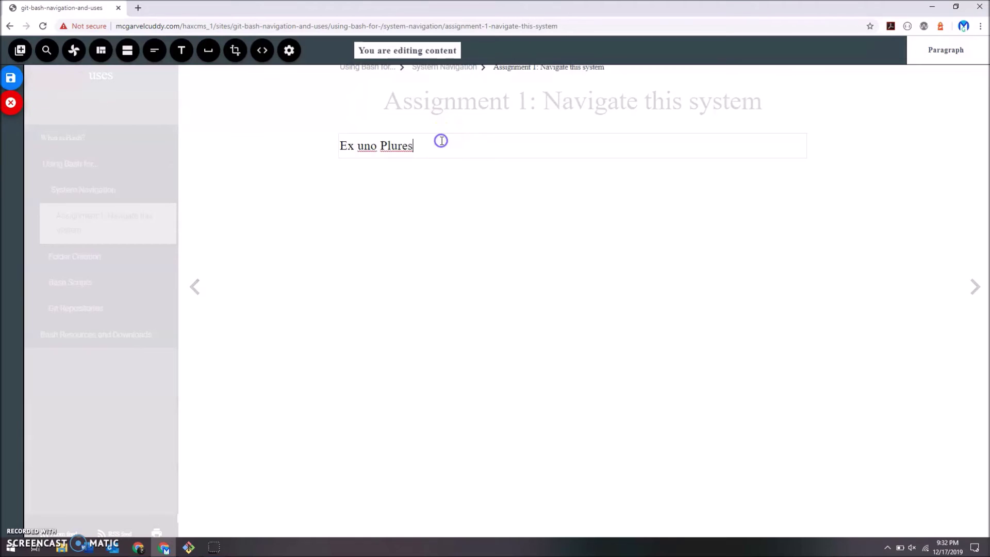
triple_click(442, 140)
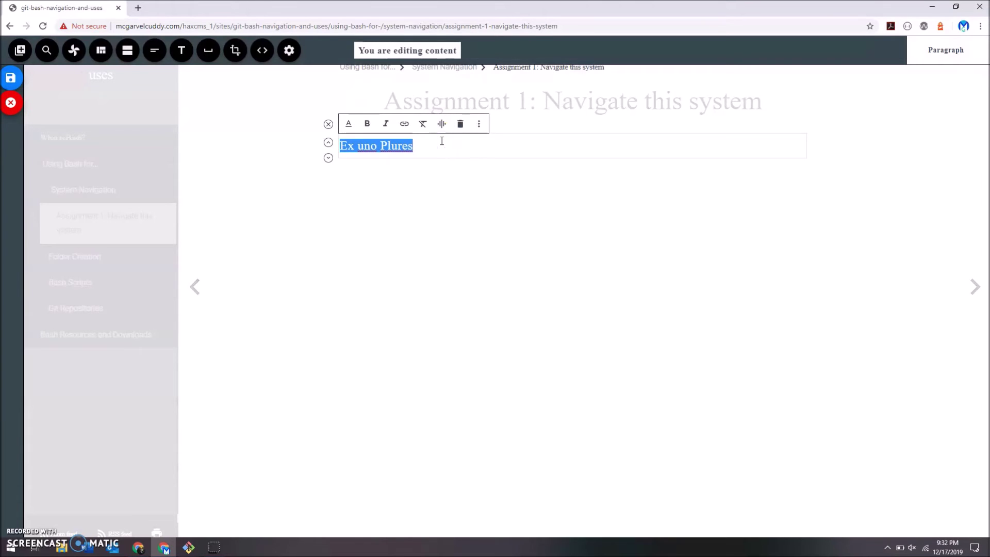
type("Here is the rubric:")
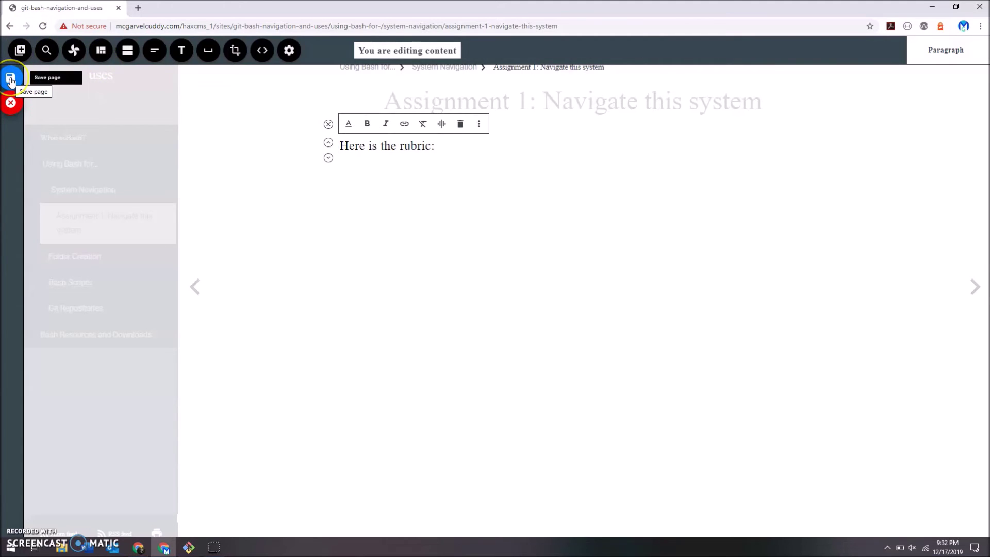
Add an empty paragraph below the rubric line and save the Assignment 1 page
left_click(477, 148)
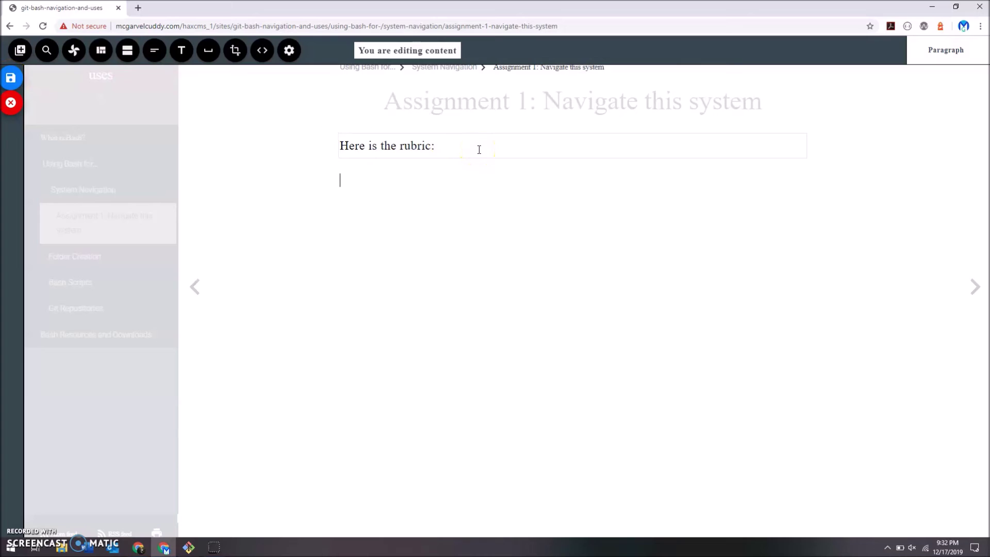
key("Return")
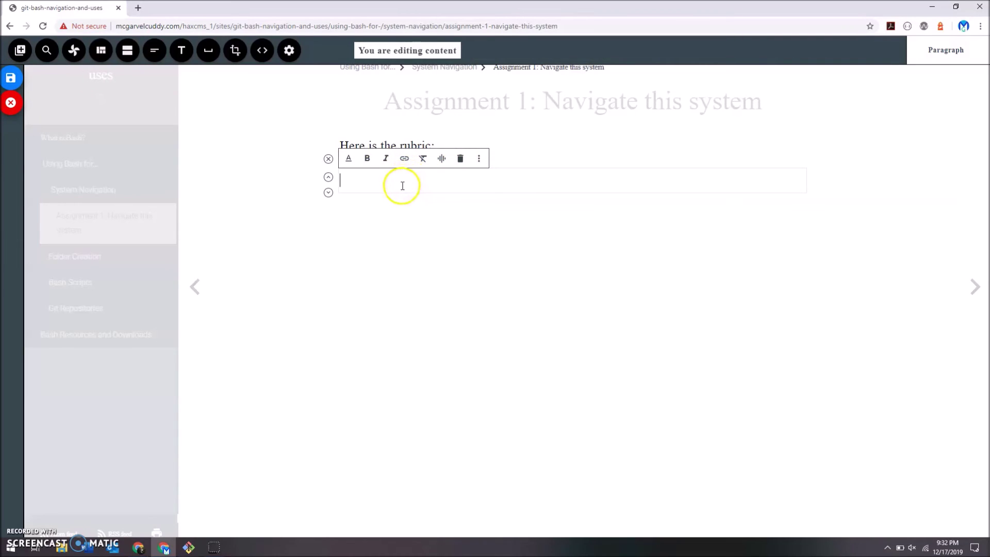
left_click(11, 78)
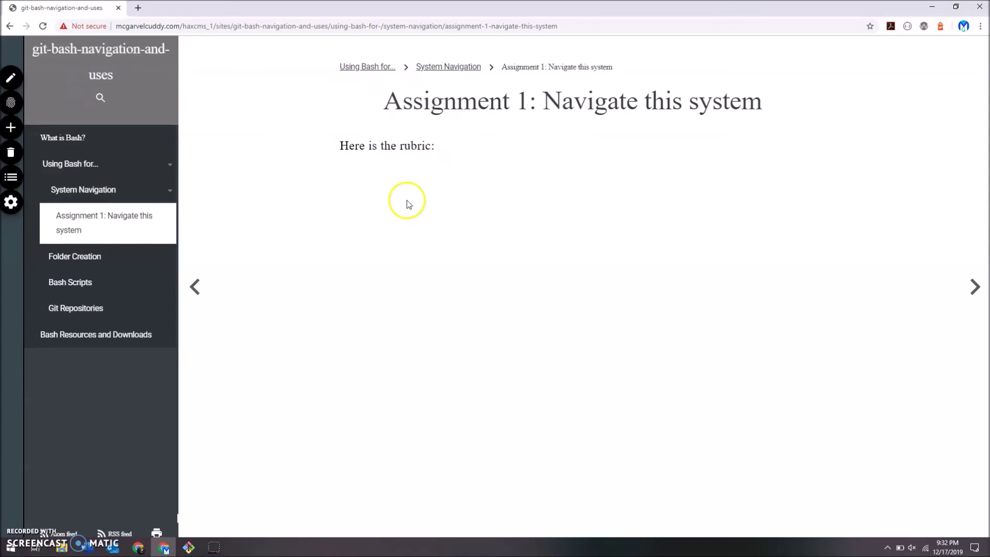
Collapse and expand System Navigation to check the nested assignment page, and view the Bash Scripts and Folder Creation pages
left_click(93, 192)
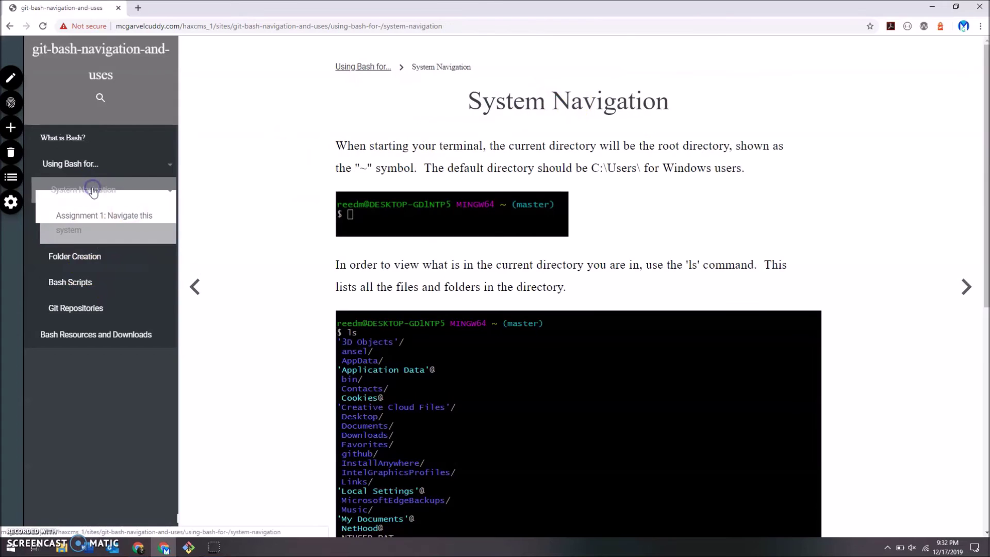
left_click(169, 192)
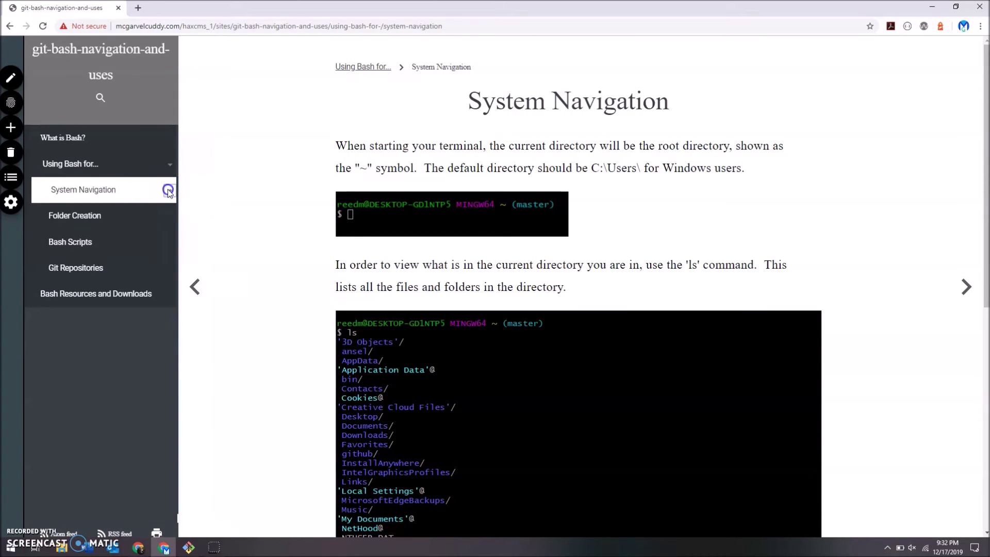
left_click(168, 193)
left_click(95, 226)
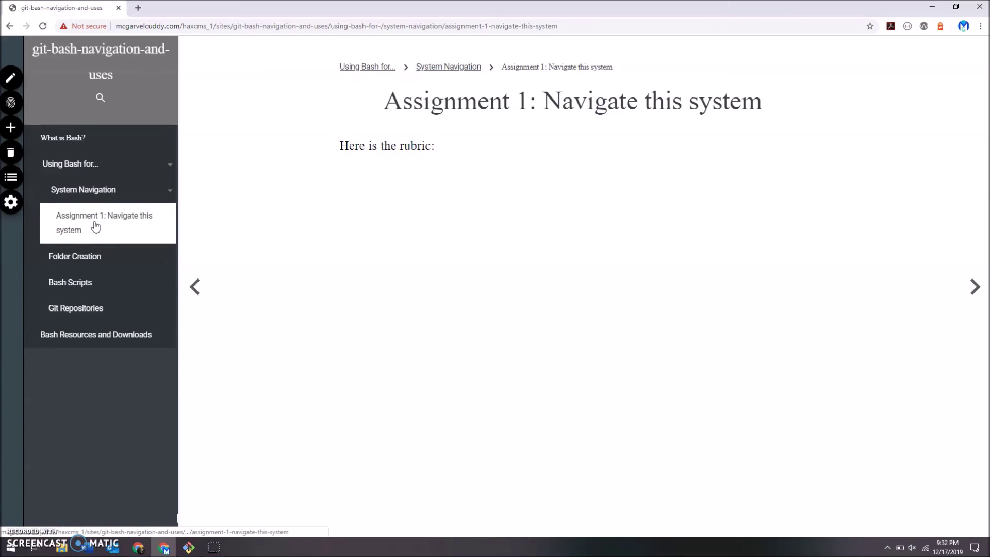
left_click(170, 192)
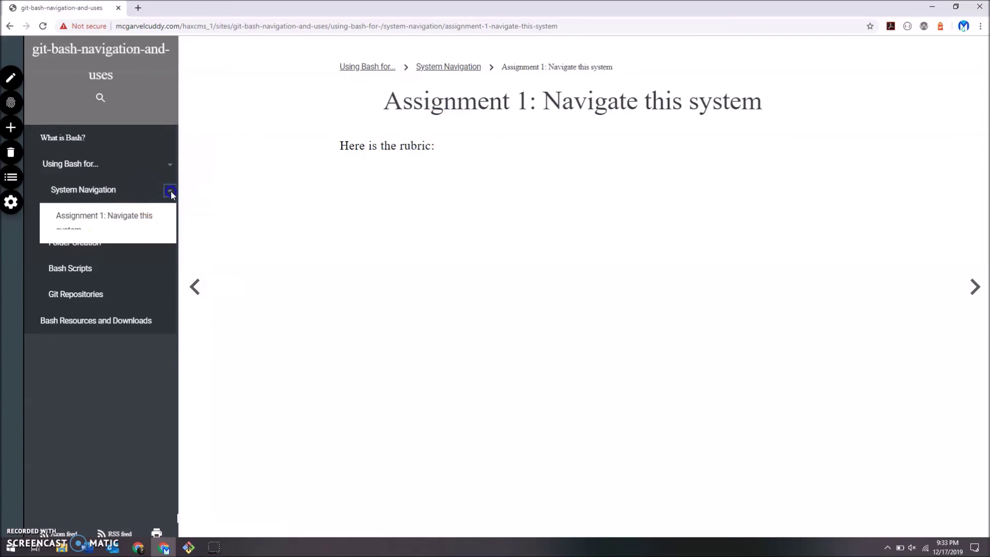
left_click(128, 252)
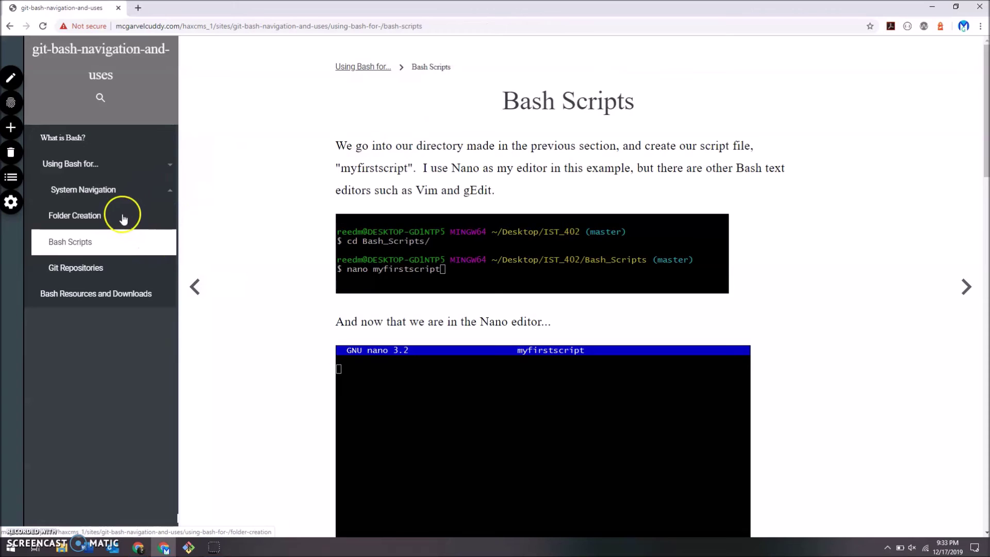
left_click(124, 219)
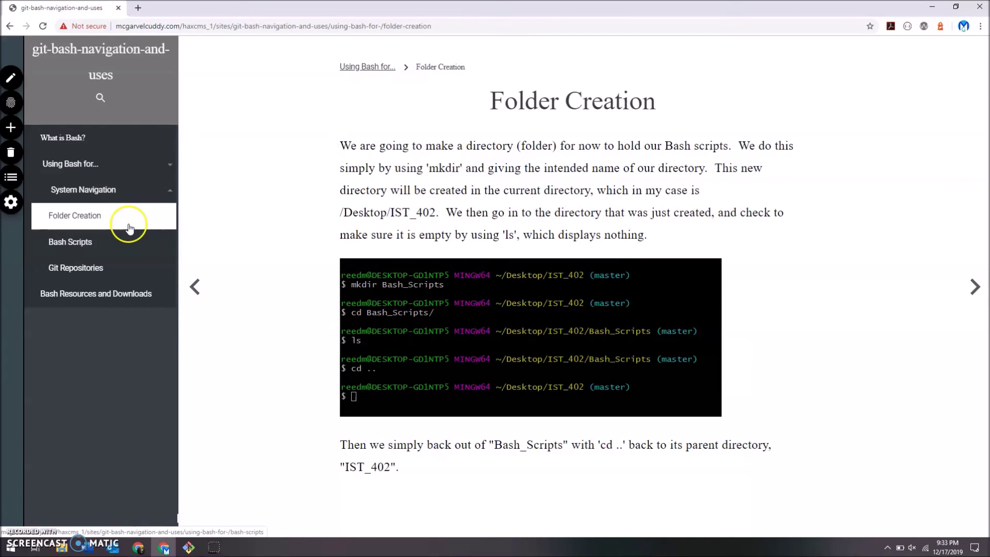
View the Bash Scripts, Git Repositories and System Navigation pages, and open the nested Assignment 1 page
left_click(110, 243)
left_click(110, 270)
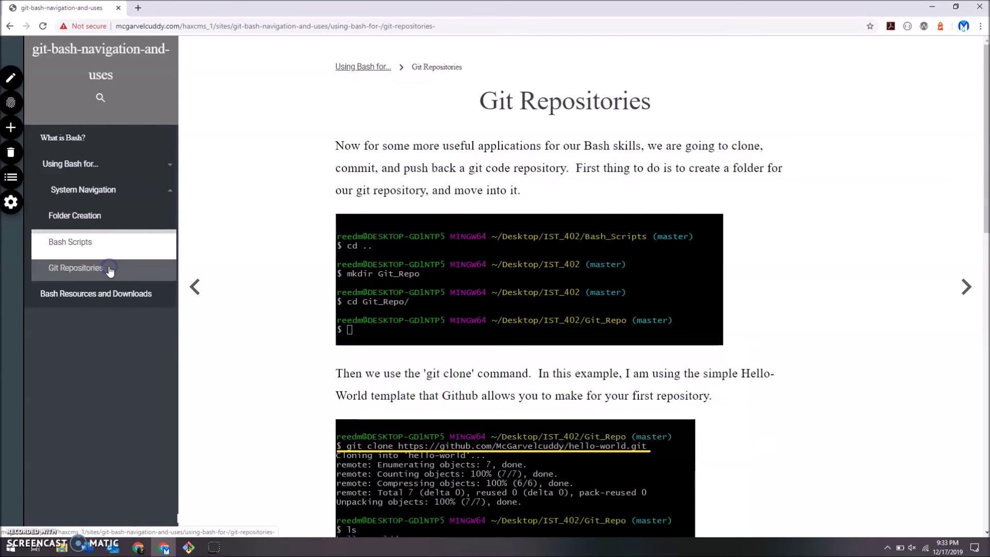
left_click(105, 191)
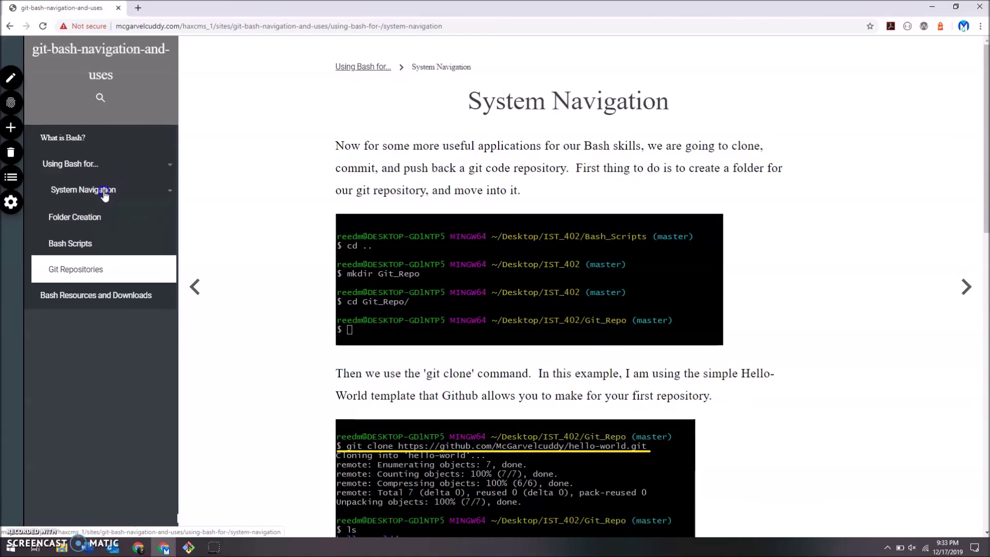
left_click(114, 224)
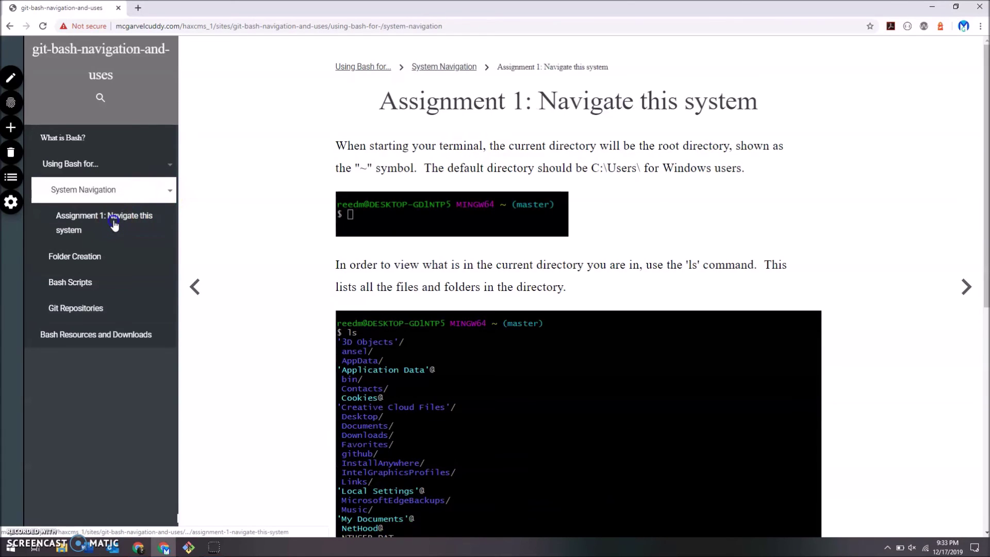
Add a page titled "Assignment 2: Boogaloo" below Assignment 1 under System Navigation in the site outline and save the outline
left_click(11, 177)
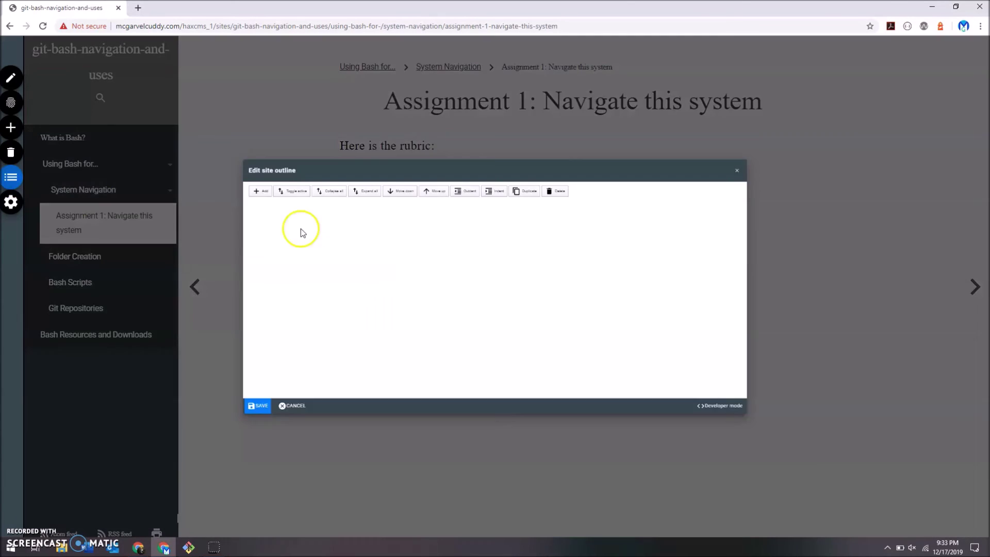
left_click(381, 230)
key("Return")
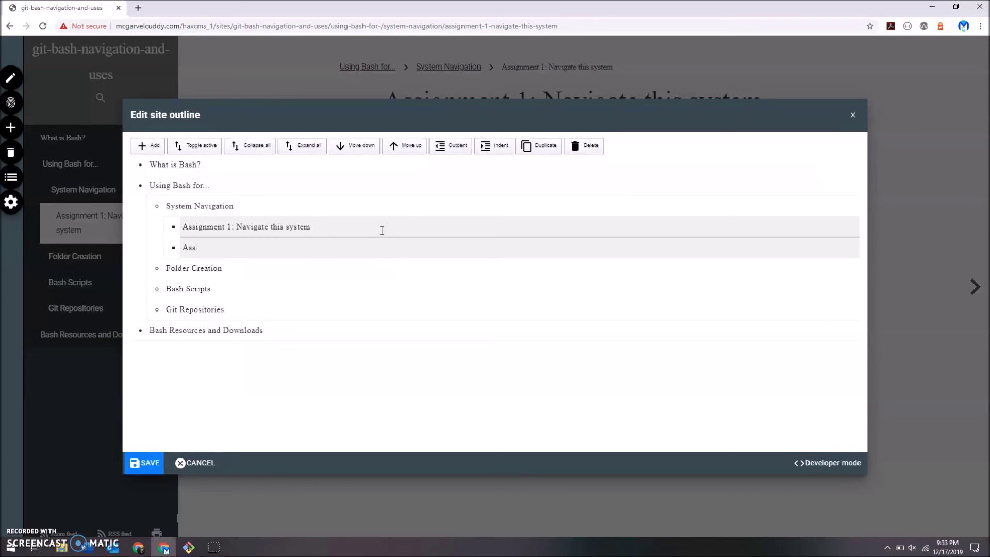
type("2: Boogaloo")
left_click(144, 462)
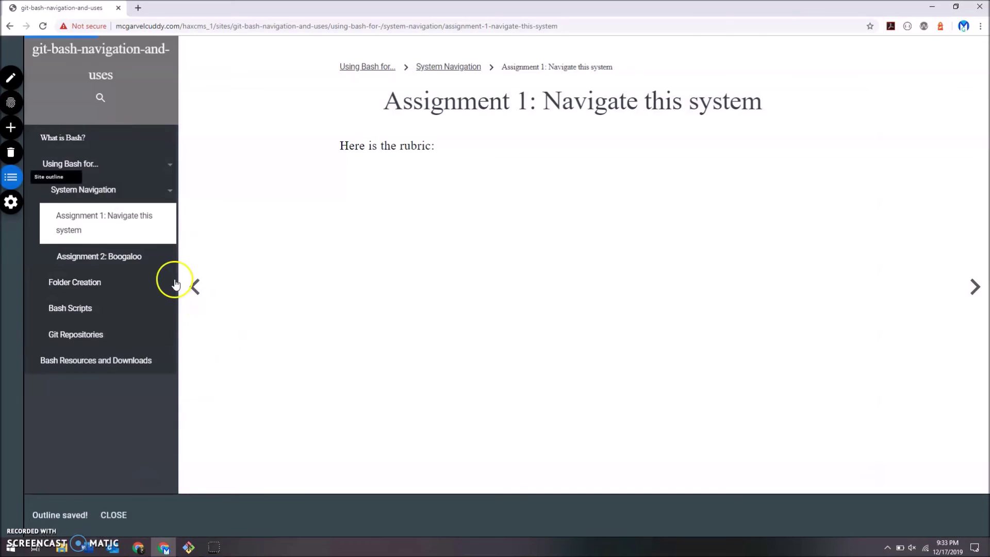
View the new Assignment 2: Boogaloo page, the Folder Creation page and the Bash Scripts page down to its end
left_click(115, 258)
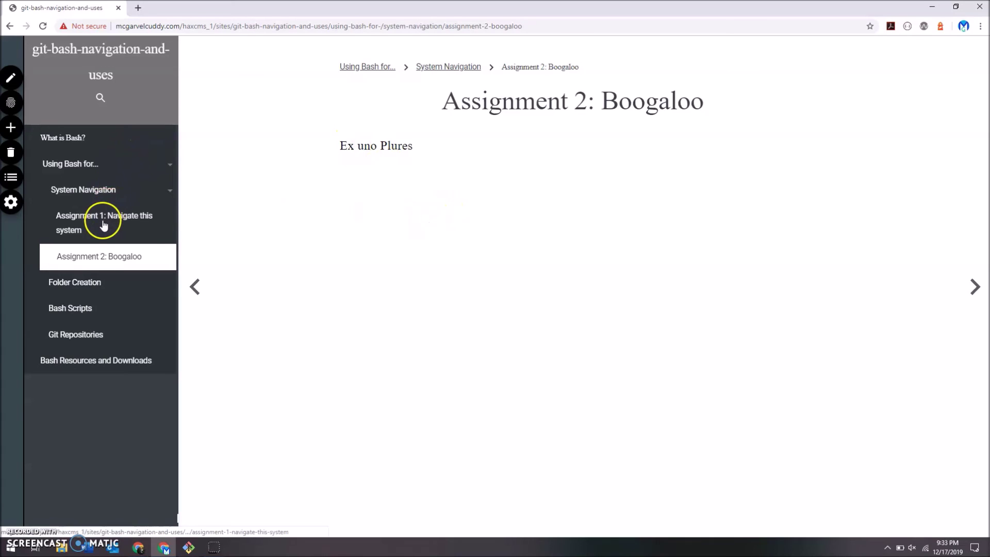
left_click(95, 280)
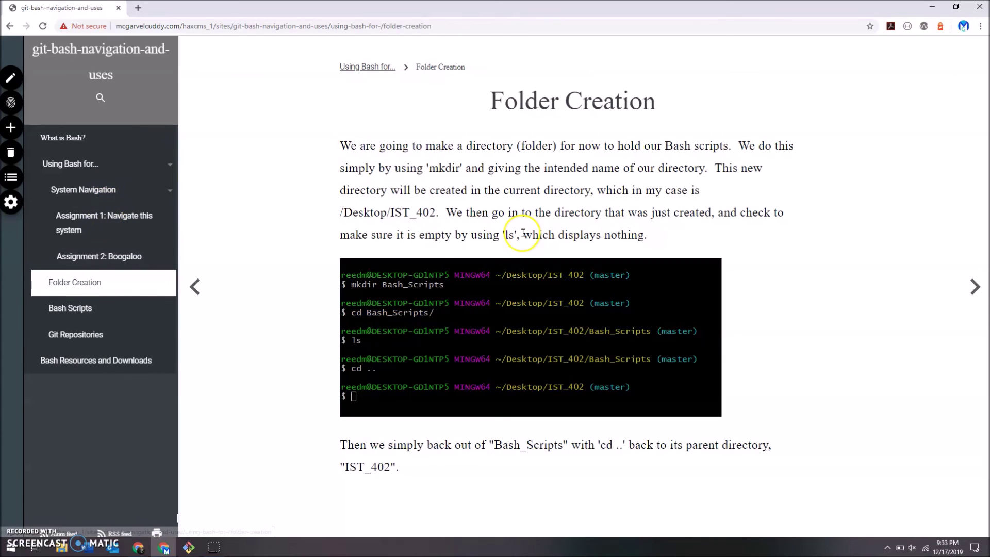
left_click(103, 306)
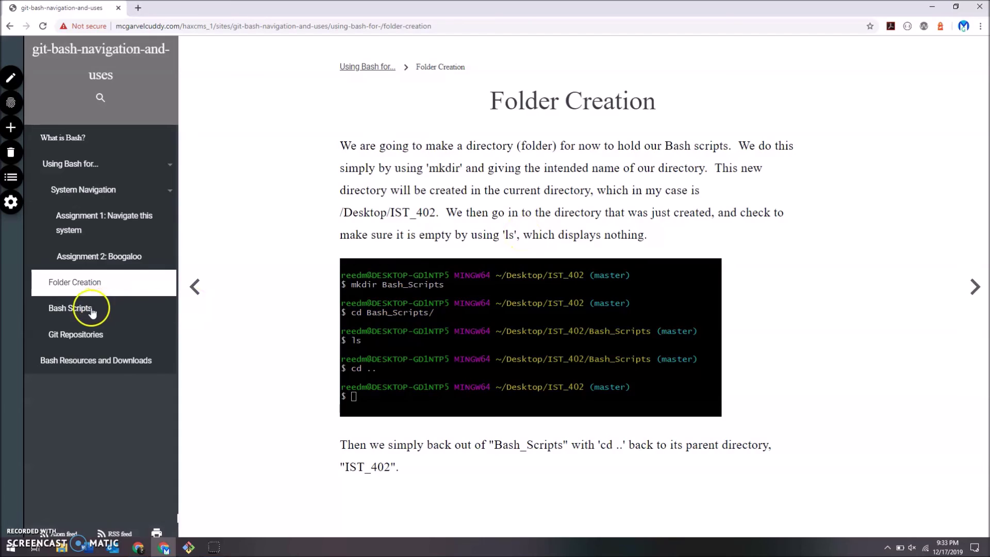
scroll(560, 254, "down", 20)
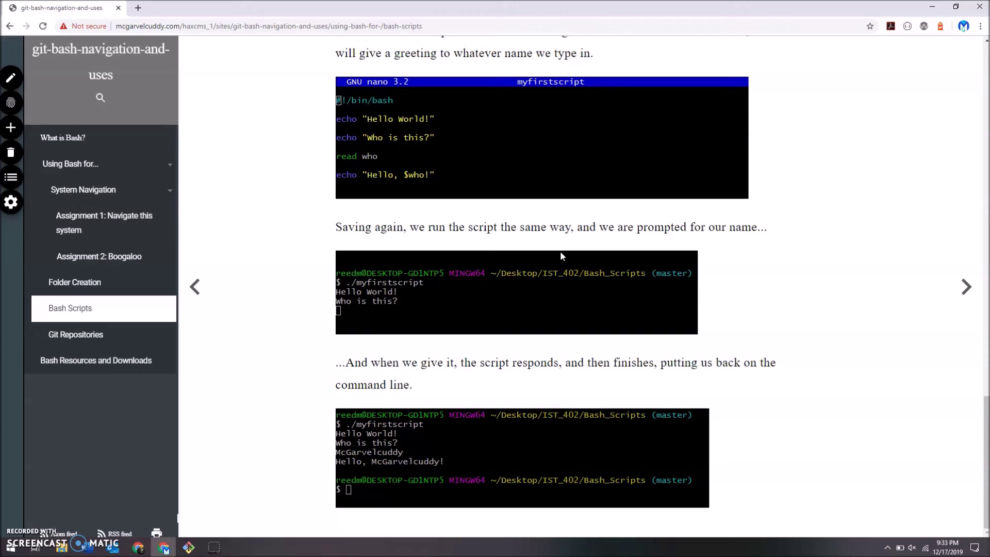
Open the Bash Scripts page for editing and examine the configuration form of the Multiple choice element without inserting it
left_click(11, 78)
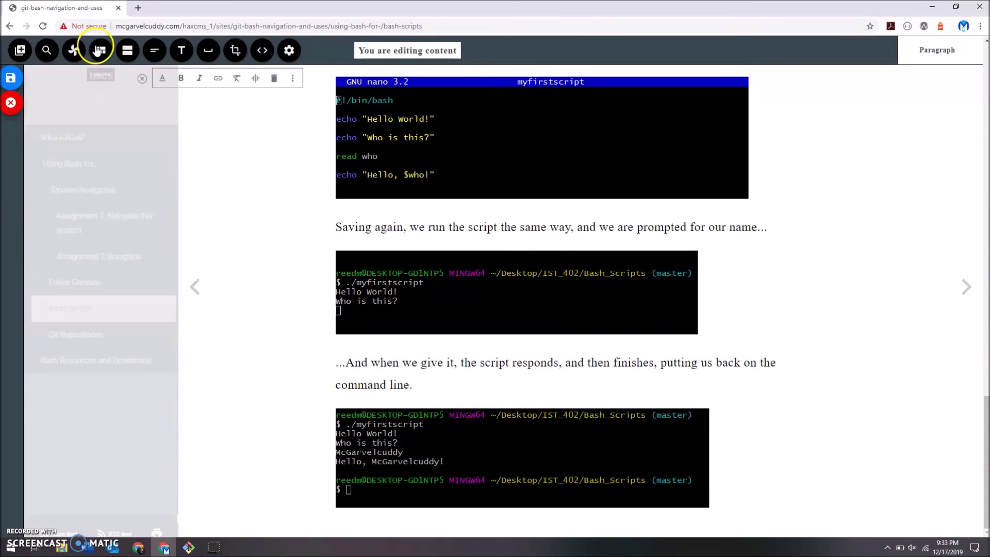
left_click(75, 50)
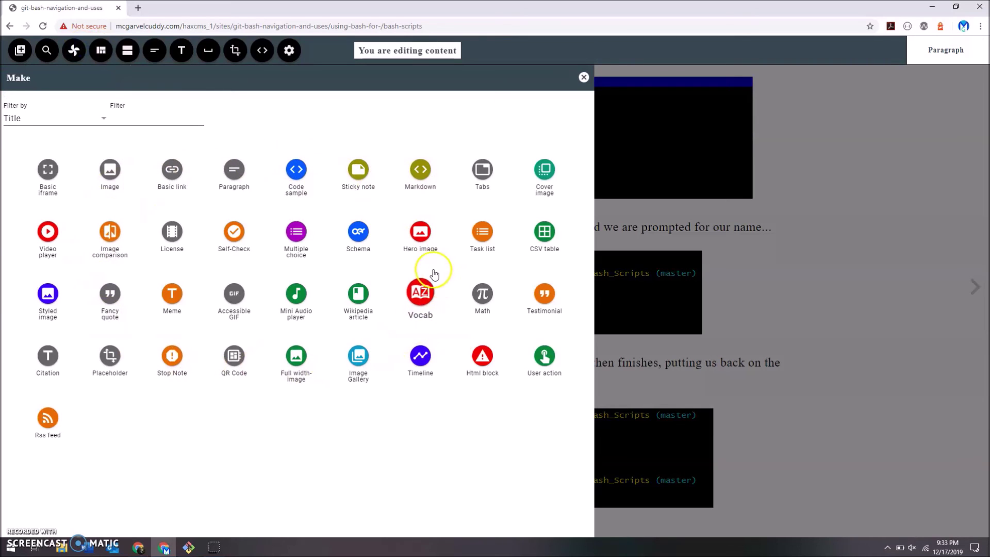
left_click(297, 232)
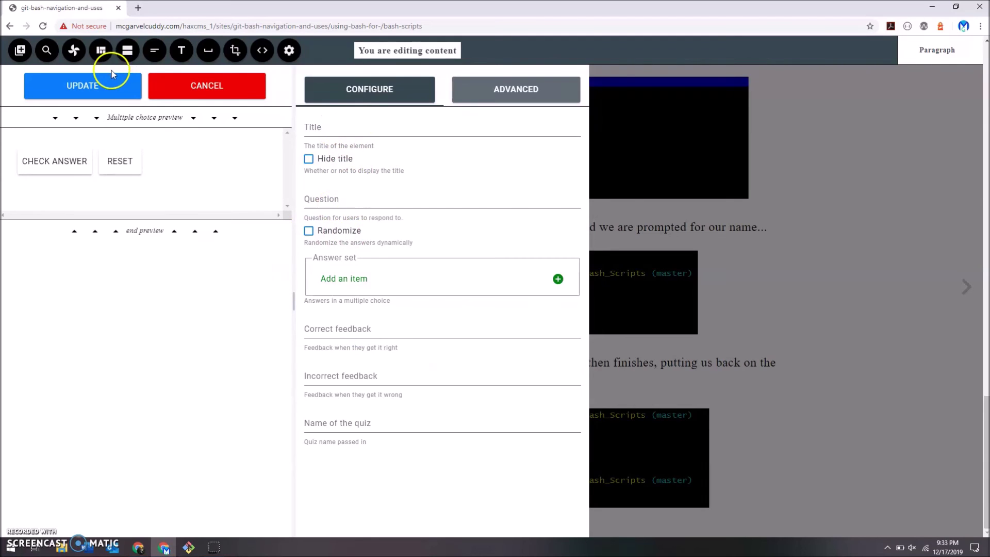
left_click(181, 84)
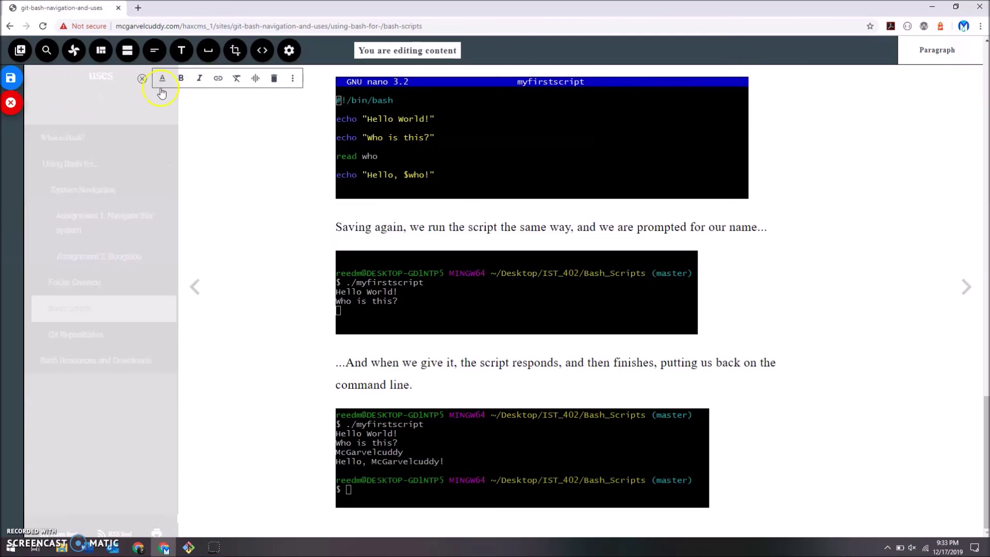
Look over the catalogue of insertable elements, select the myfirstscript code image and save the Bash Scripts page
left_click(75, 52)
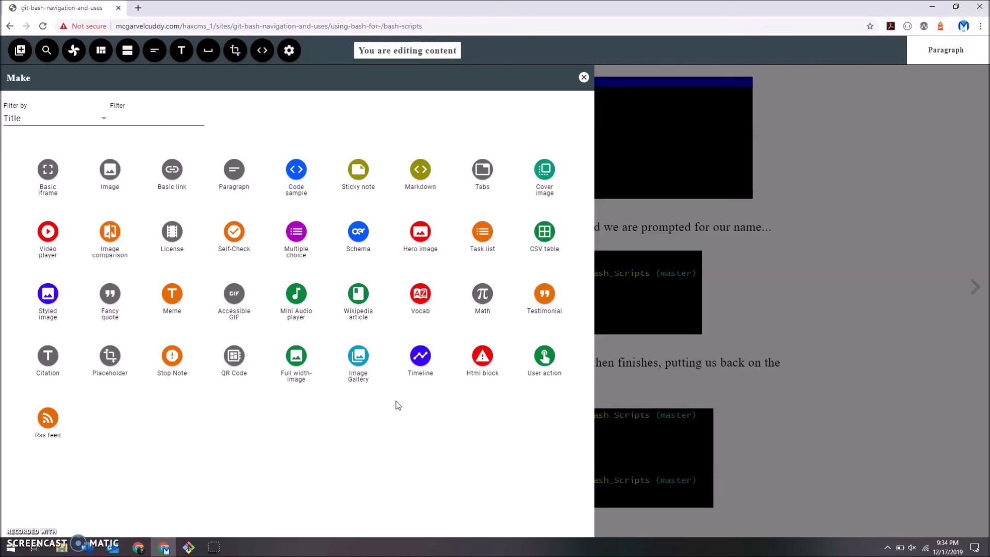
left_click(584, 77)
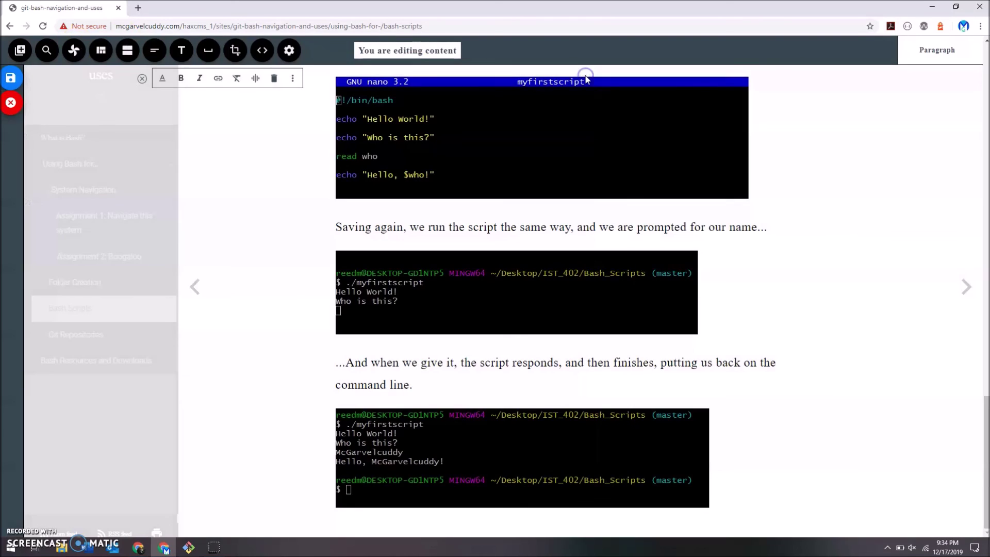
left_click(441, 145)
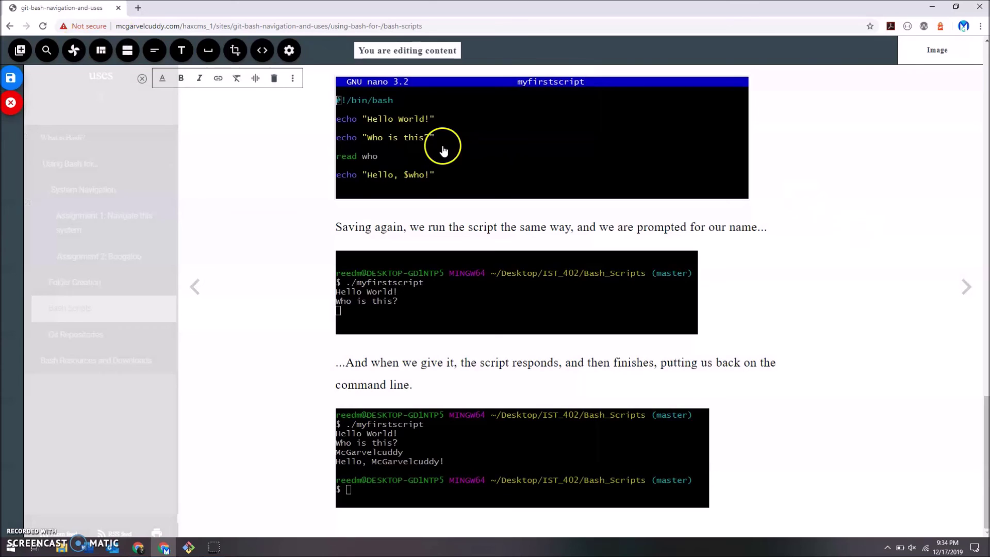
left_click(13, 78)
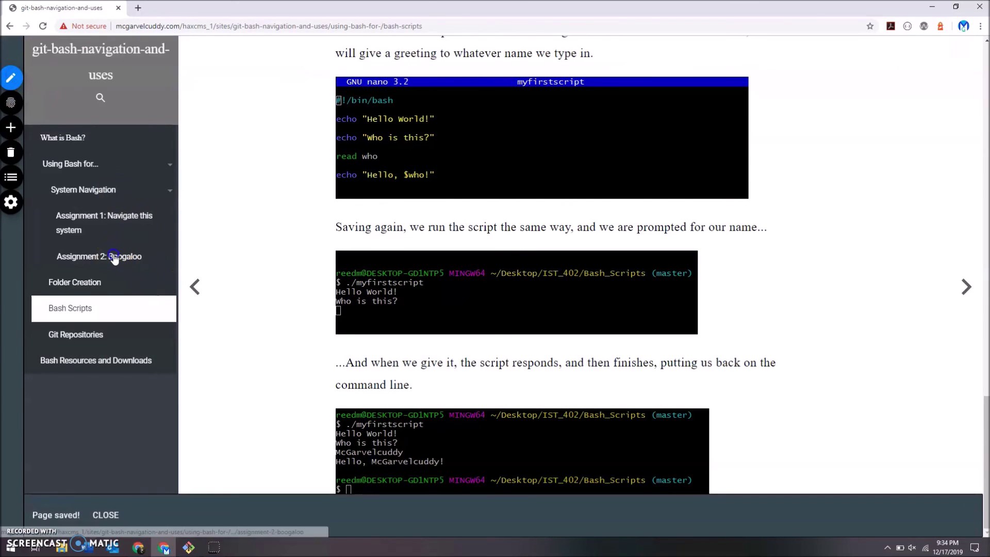
Delete the Assignment 2: Boogaloo and Assignment 1: Navigate this system entries from the site outline and save the outline
left_click(137, 256)
left_click(14, 183)
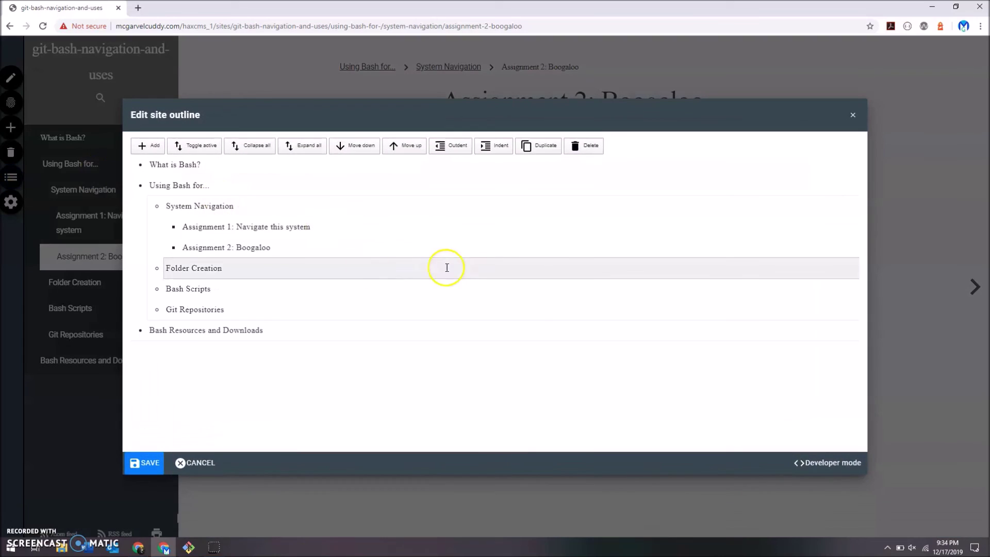
left_click(311, 251)
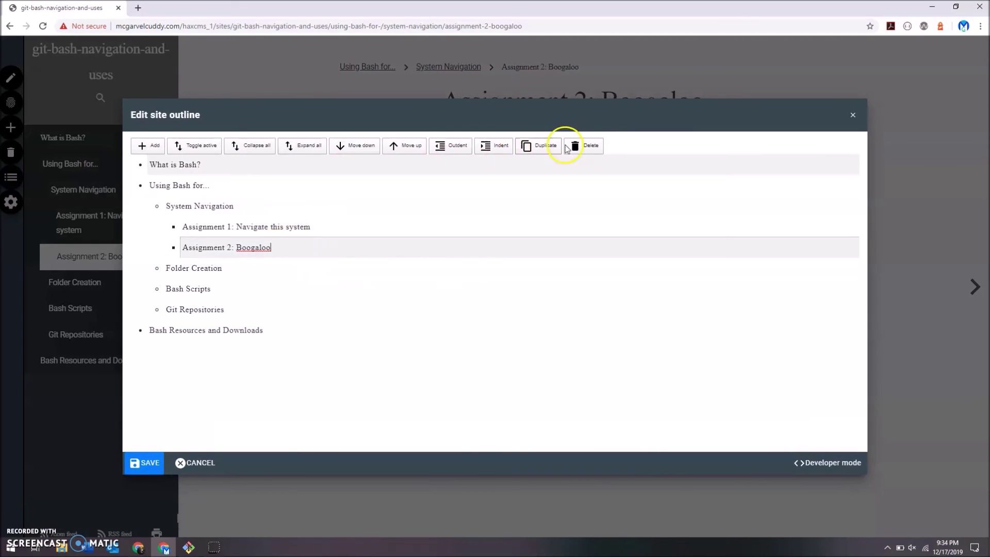
left_click(585, 146)
left_click(363, 228)
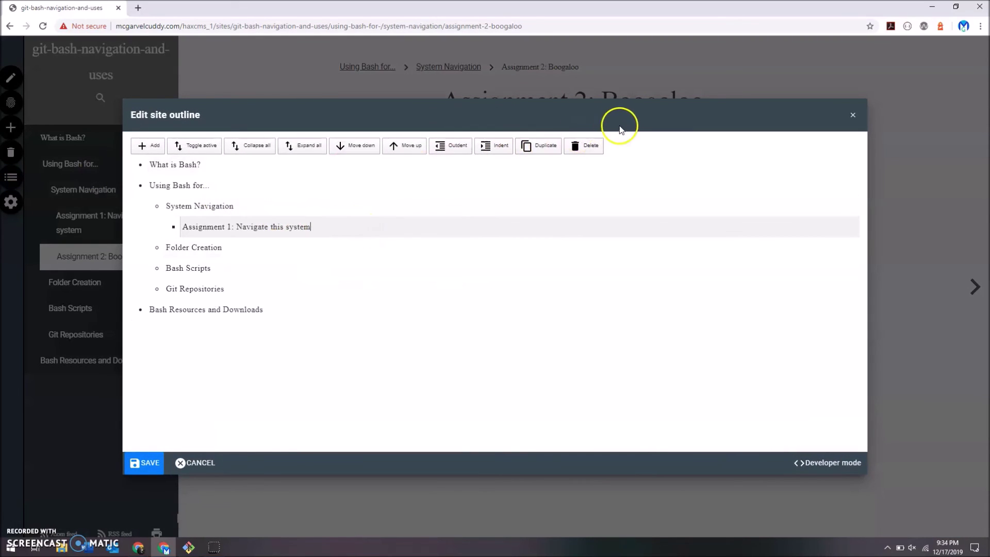
left_click(592, 147)
left_click(146, 464)
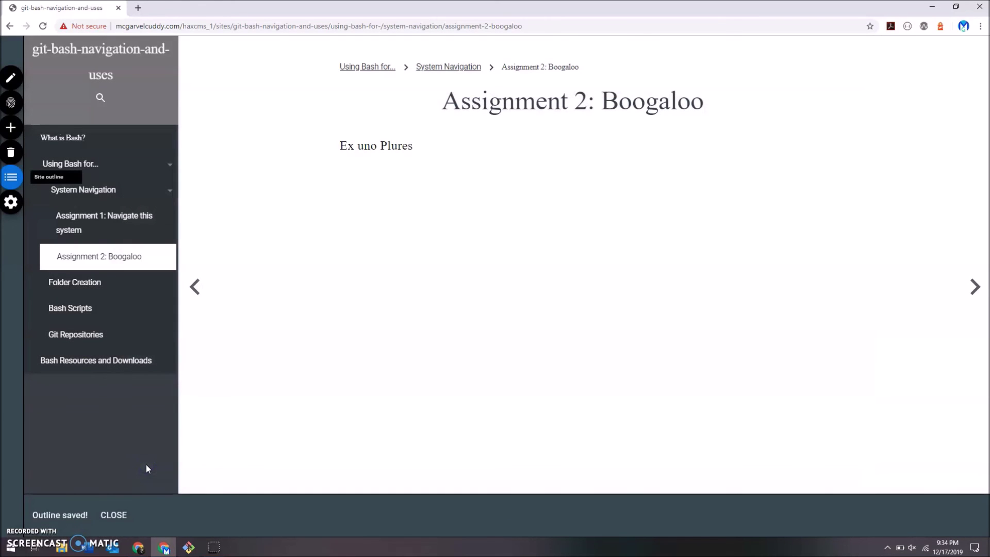
View the Using Bash for... page and collapse the System Navigation entry in the site menu
left_click(85, 164)
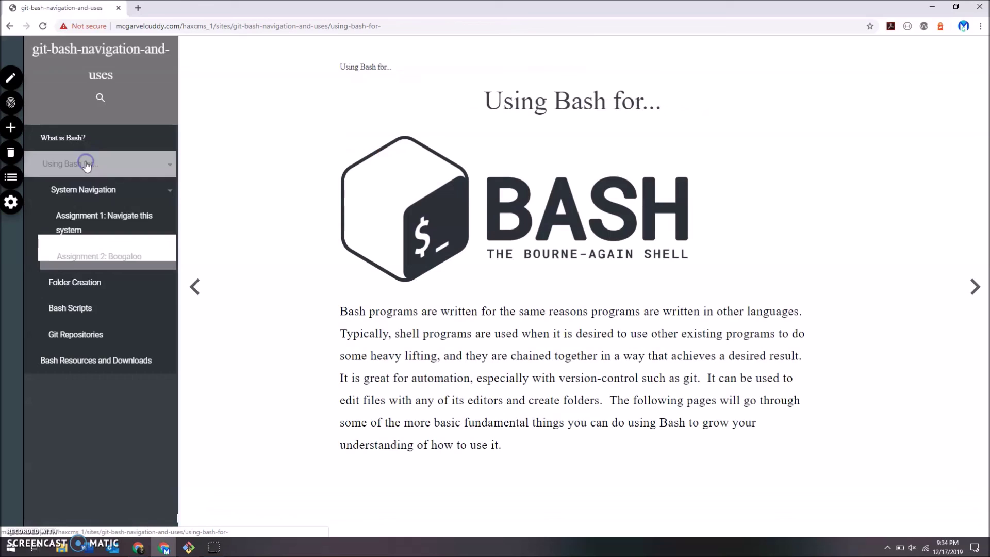
left_click(170, 192)
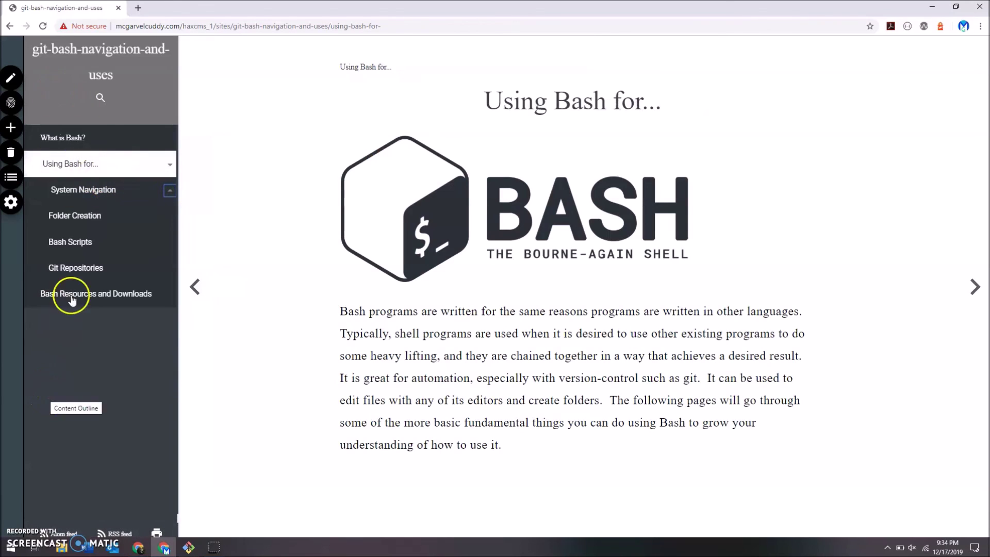
left_click(414, 163)
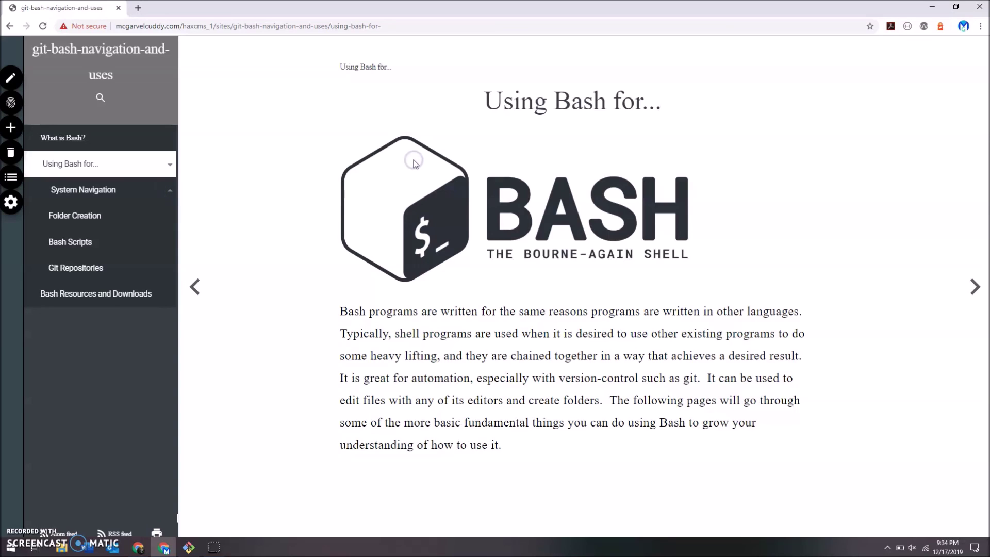